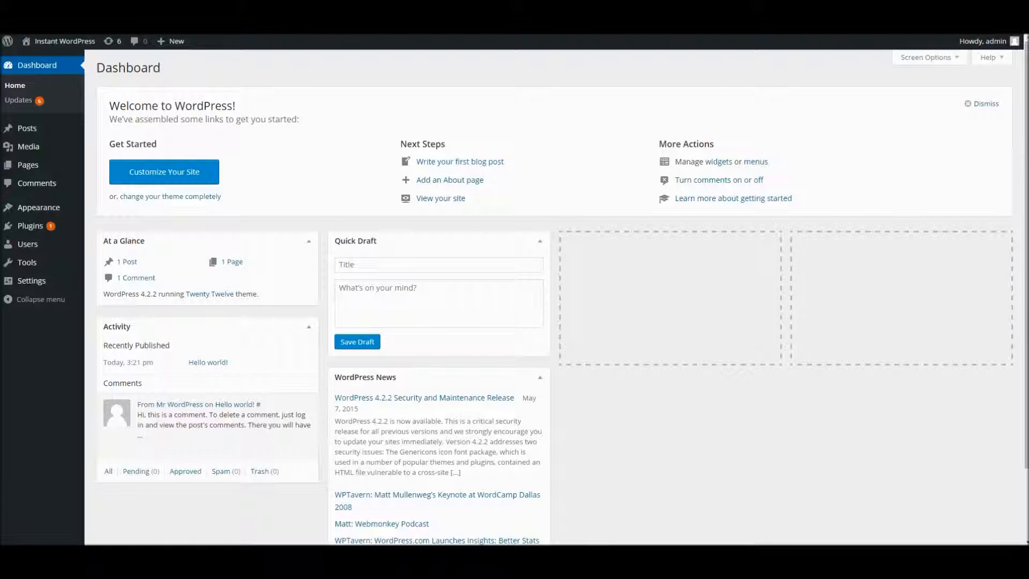
- Reload the site's front page to view it with the current theme
click(301, 2)
right_click(301, 2)
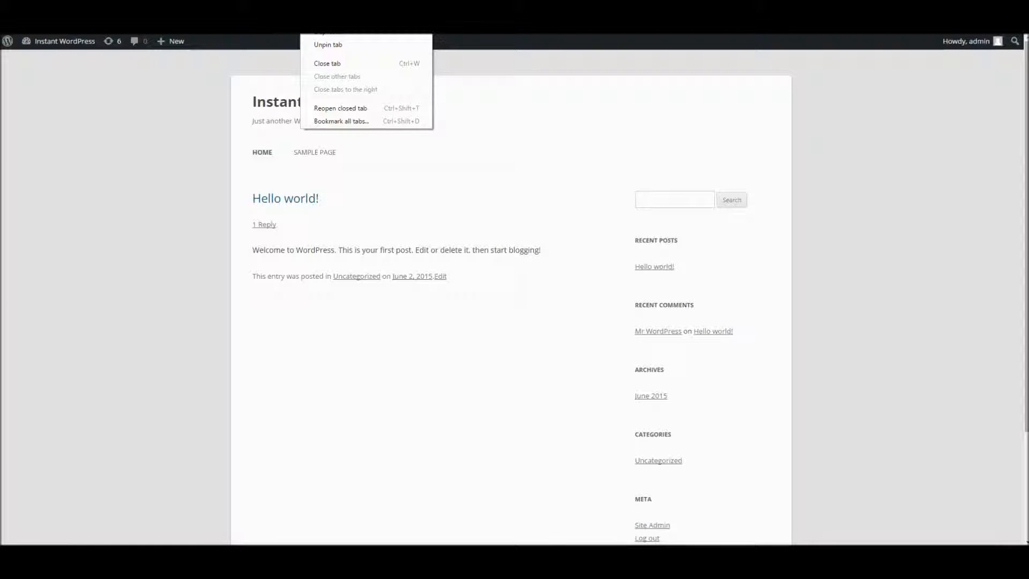
click(324, 19)
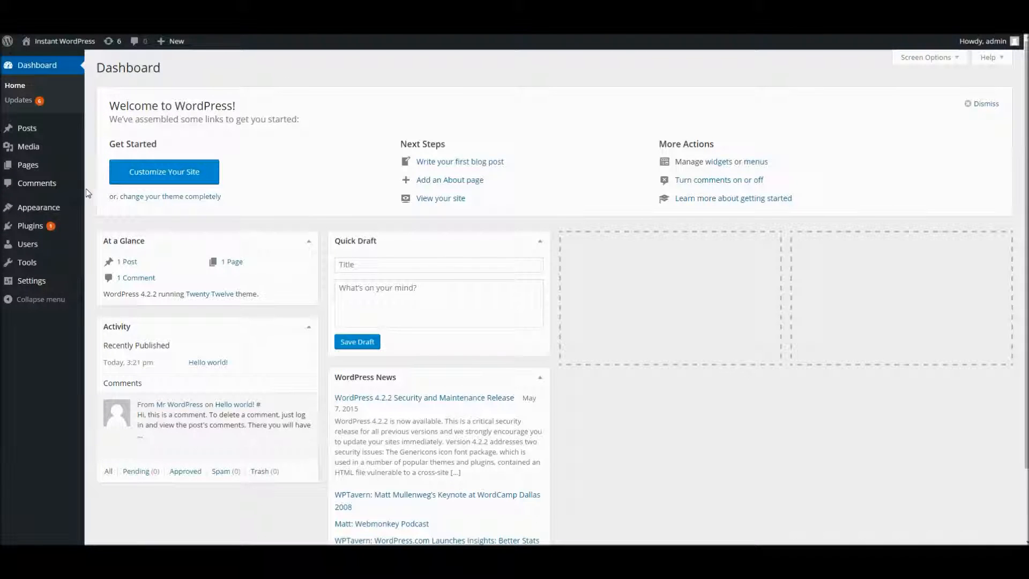
- Upload and install a new theme from lumosWPTheme.zip, and activate it
mouse_move(63, 208)
click(105, 210)
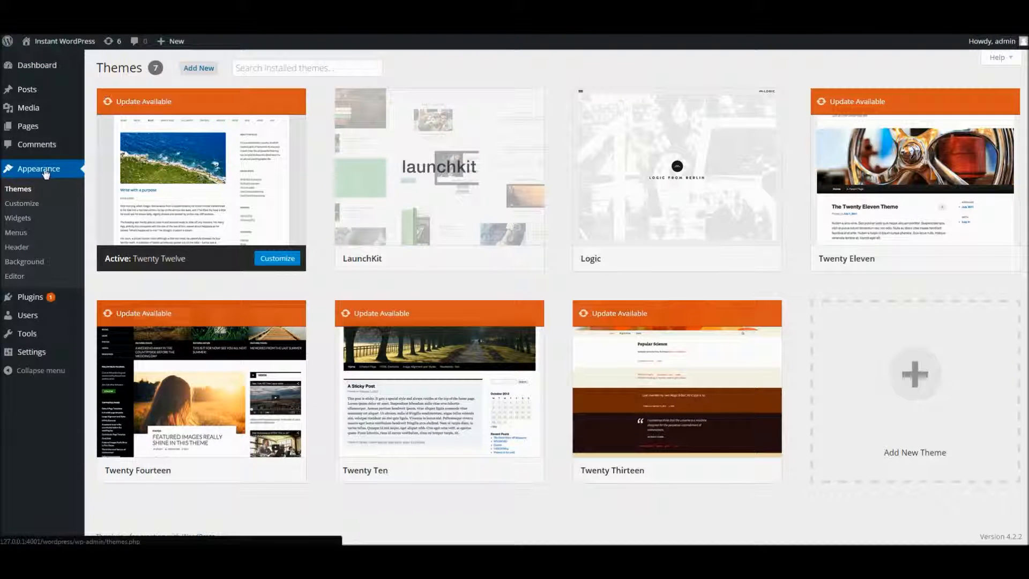
click(199, 68)
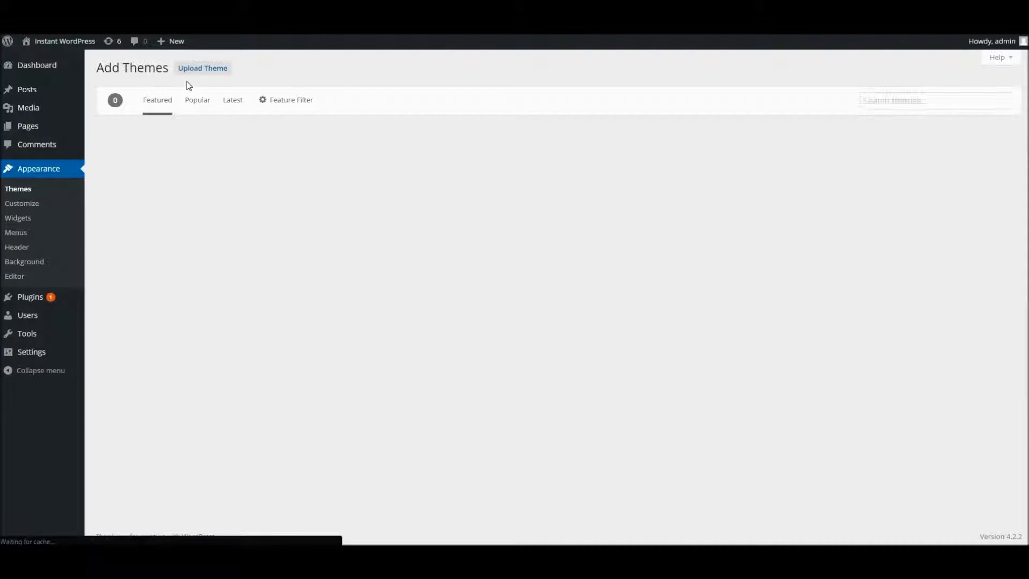
click(197, 68)
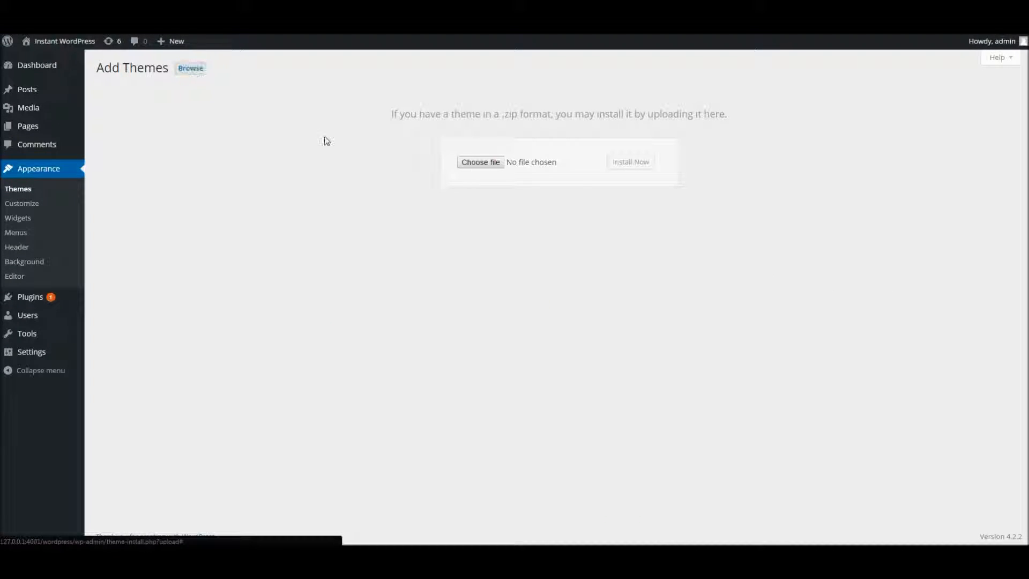
click(481, 163)
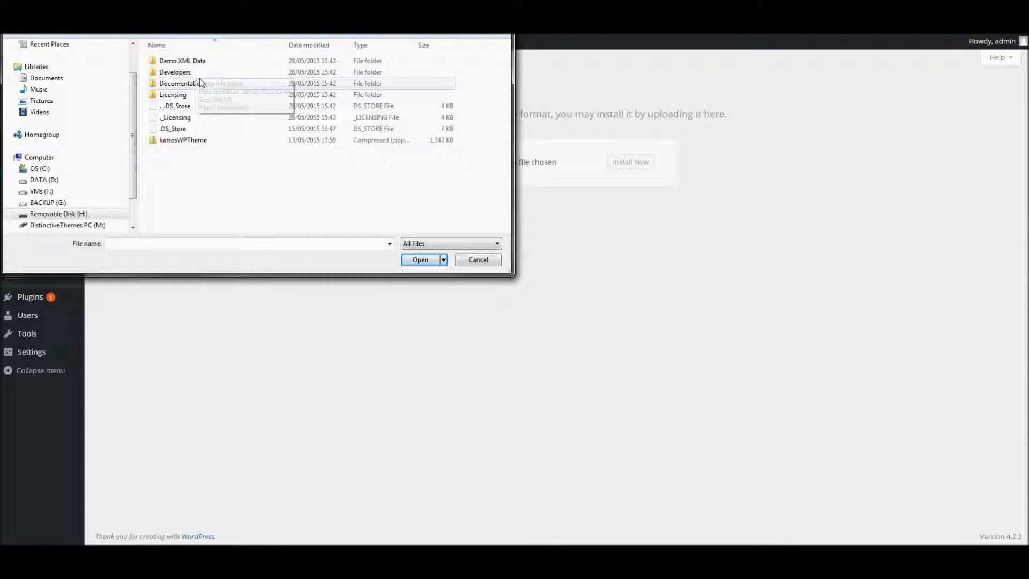
click(183, 141)
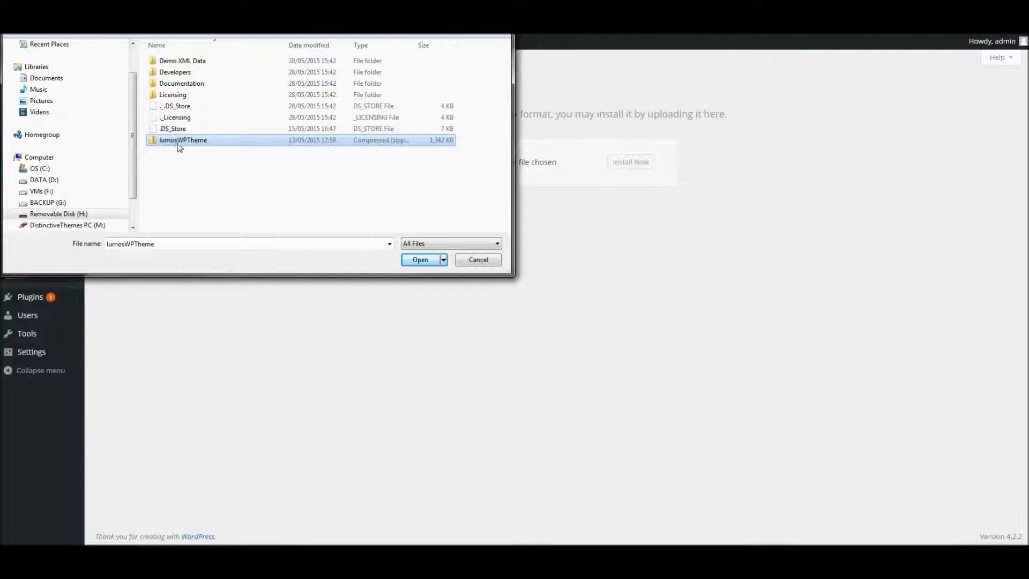
click(425, 261)
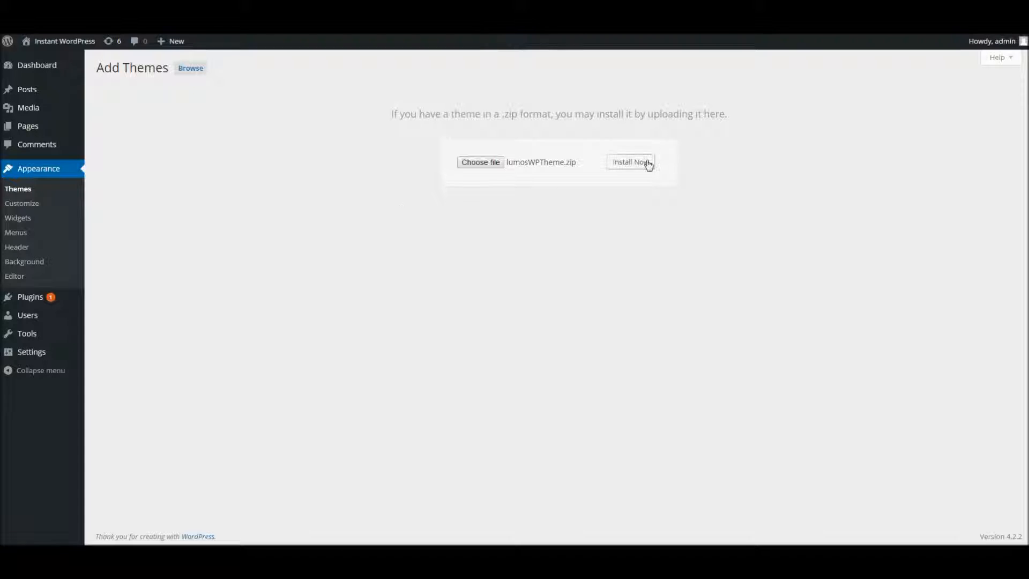
click(640, 162)
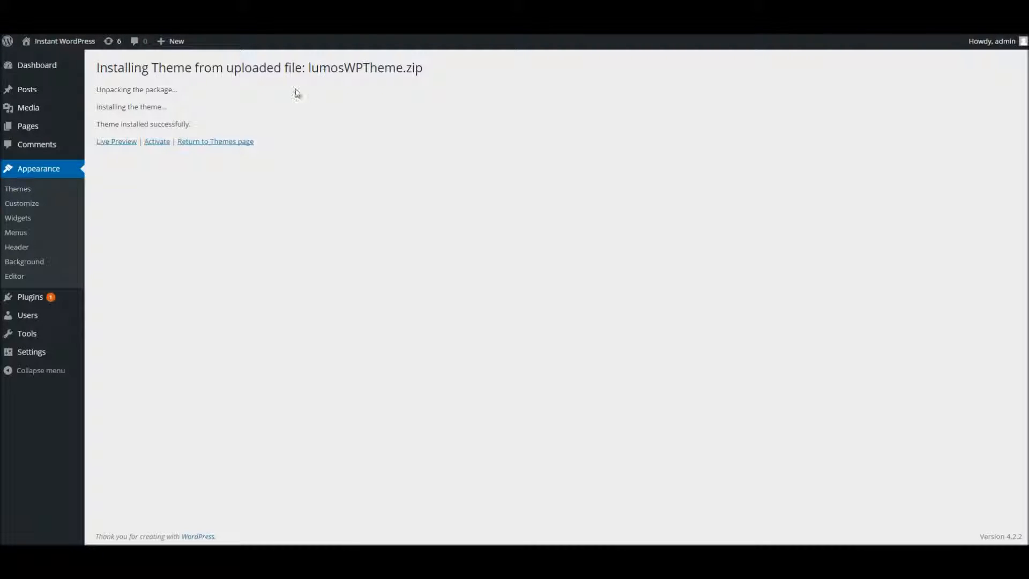
click(158, 143)
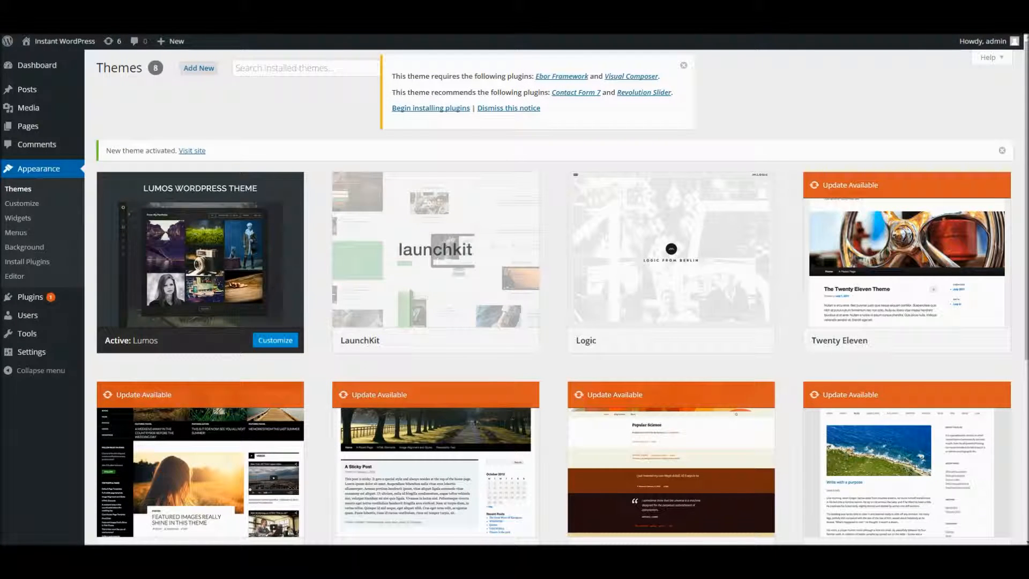
- Reload the site's front page, look through it with the Lumos theme, and return to the Themes page
click(299, 3)
right_click(299, 3)
click(310, 20)
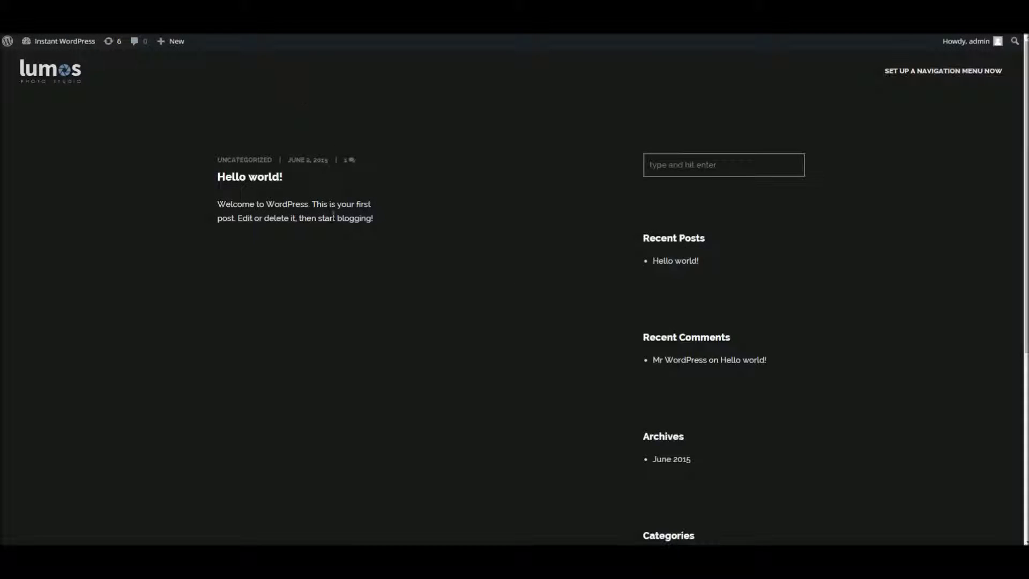
scroll(332, 218, down, 5)
scroll(332, 217, up, 5)
scroll(191, 278, down, 5)
scroll(558, 263, up, 5)
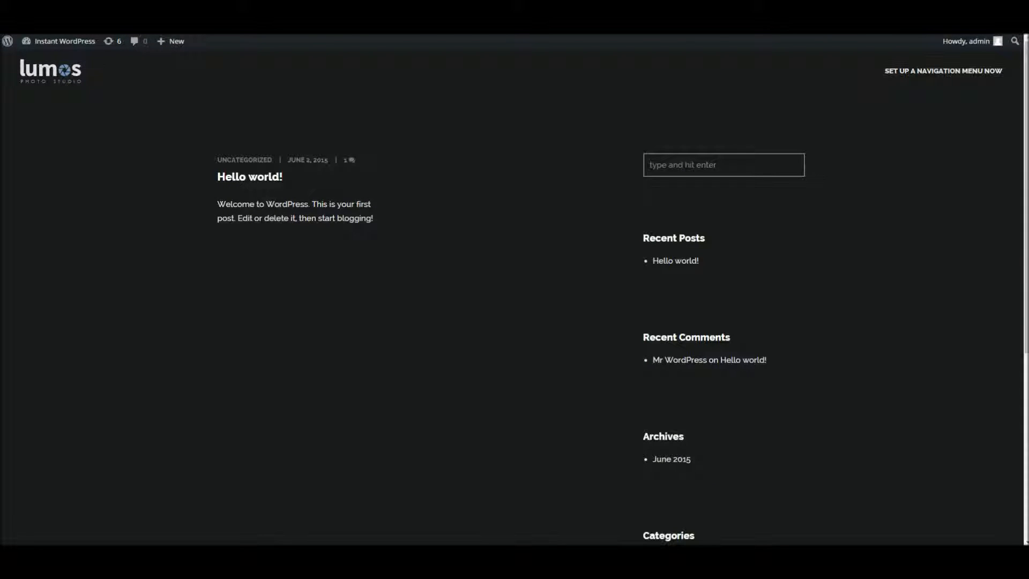
click(206, 9)
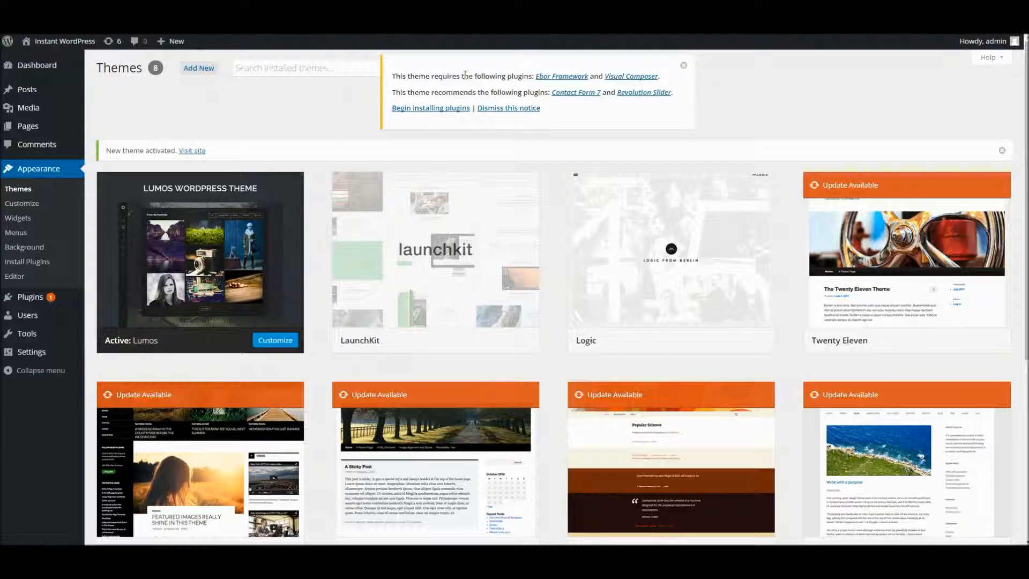
- Bulk-install the theme's Ebor Framework, Visual Composer, Contact Form 7 and Revolution Slider plugins, and return to the dashboard
drag(435, 76, 472, 74)
click(491, 74)
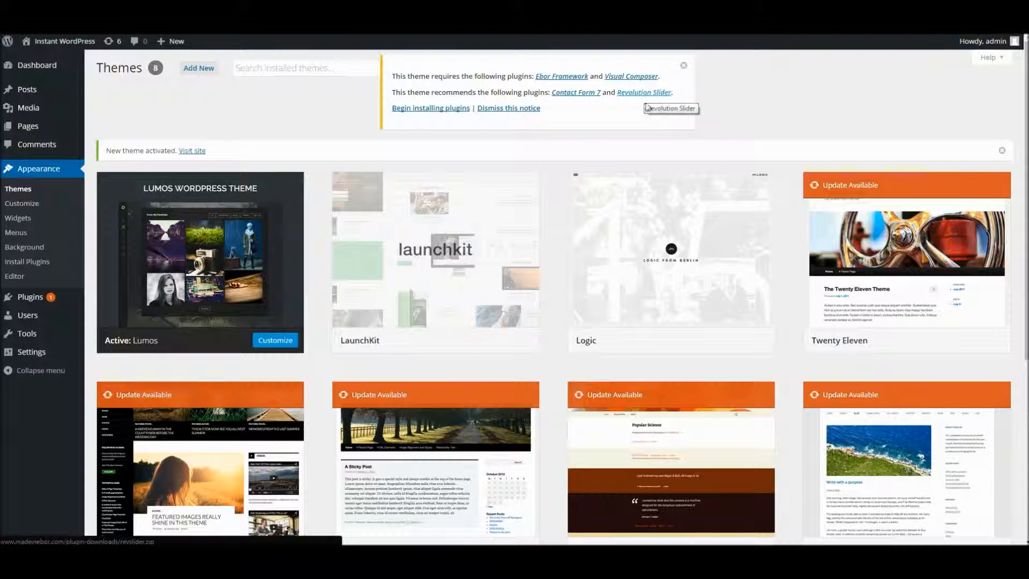
click(422, 108)
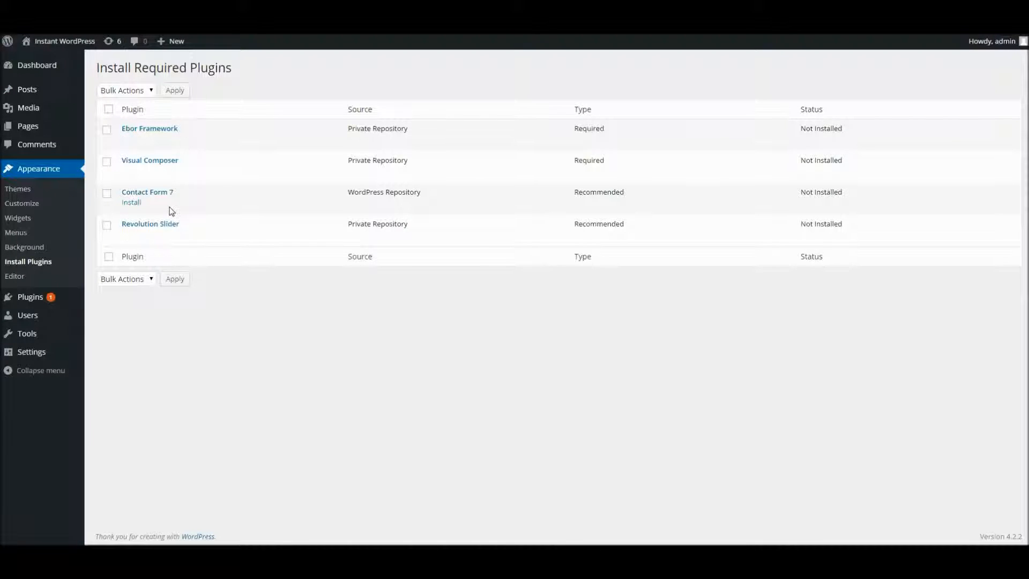
click(109, 110)
click(131, 90)
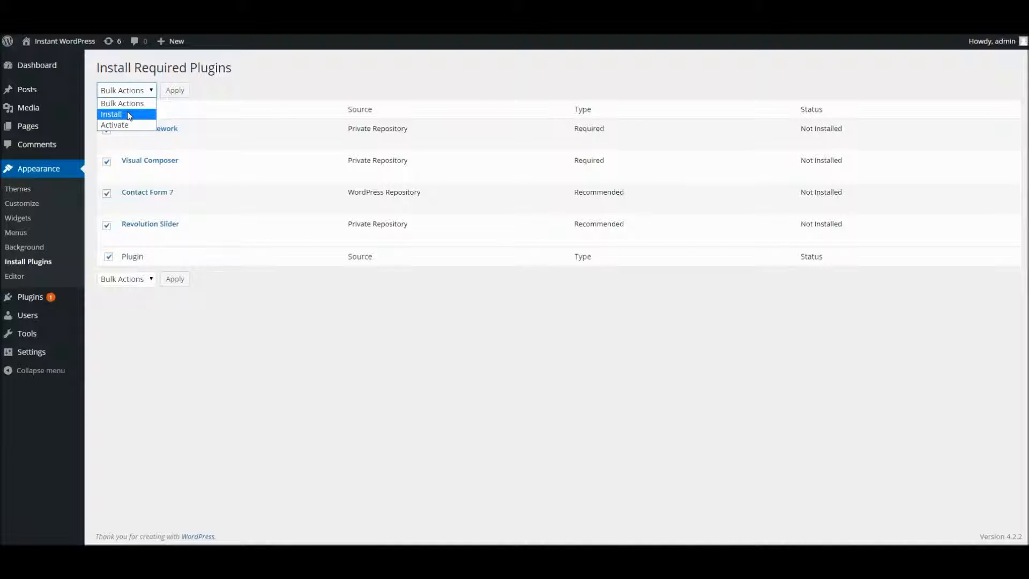
click(129, 114)
click(173, 91)
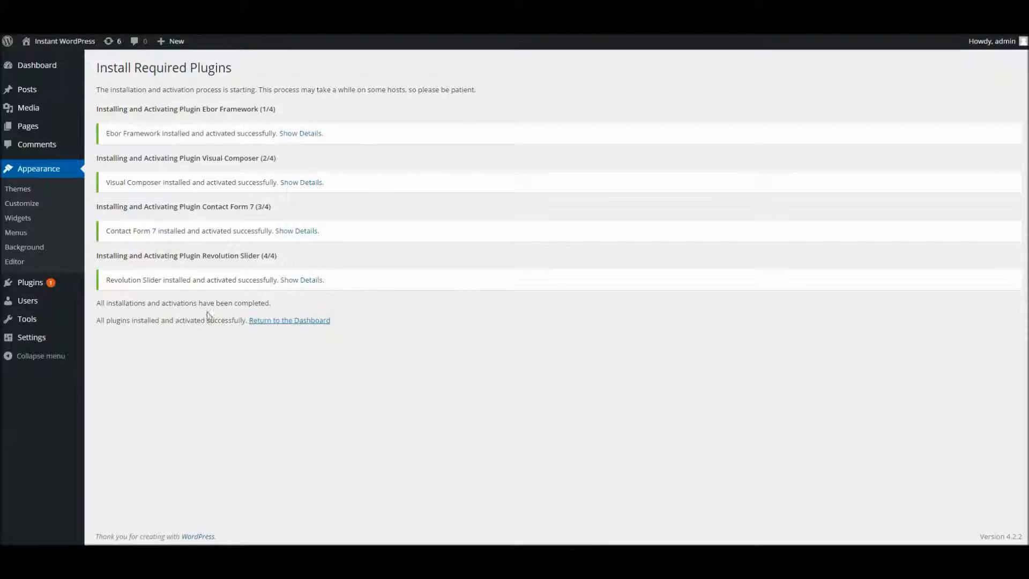
click(282, 320)
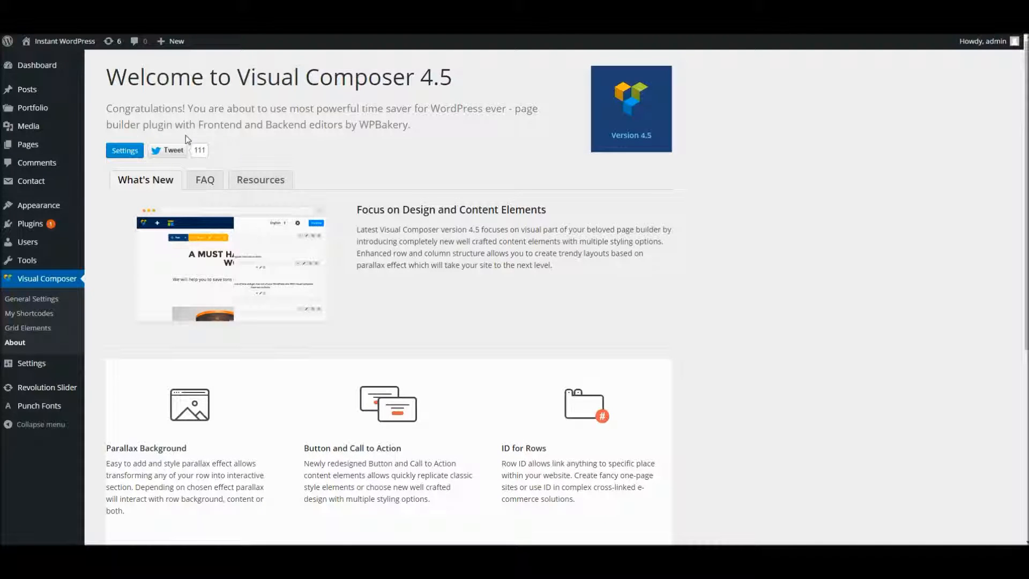
- Reload the site's front page and look through it with the theme's plugins installed
mouse_move(42, 112)
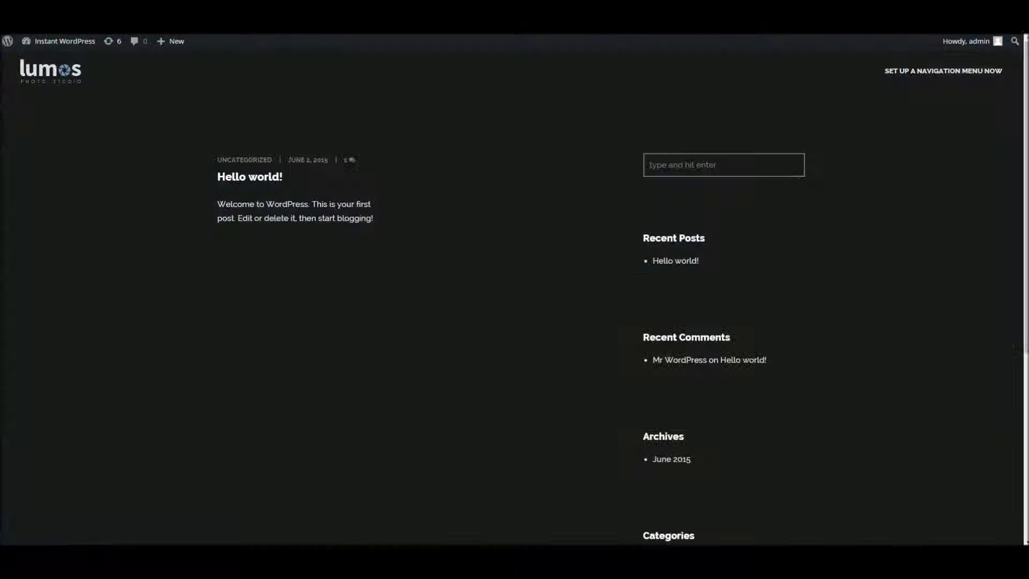
right_click(300, 34)
click(327, 37)
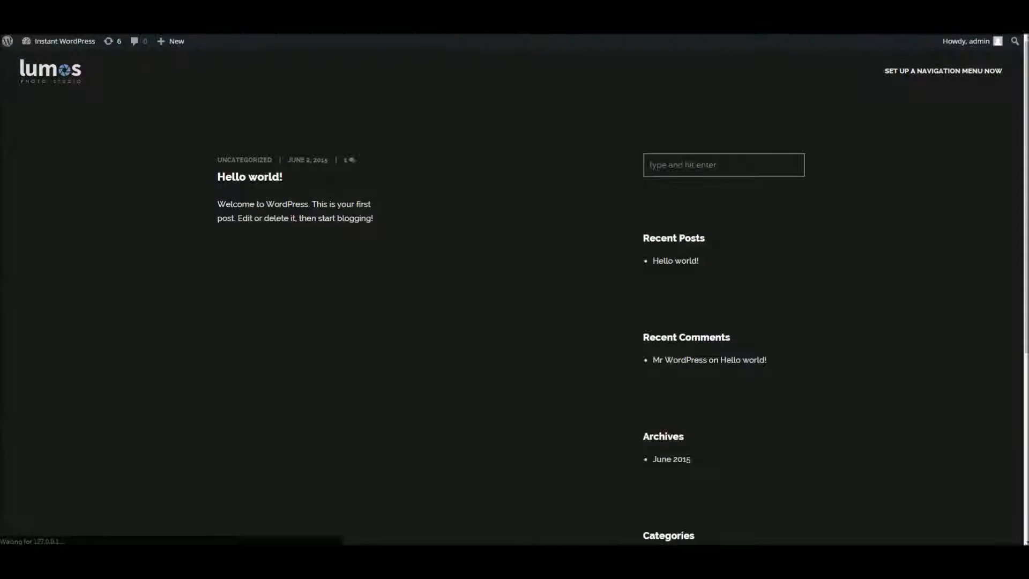
scroll(355, 198, down, 6)
scroll(355, 204, up, 6)
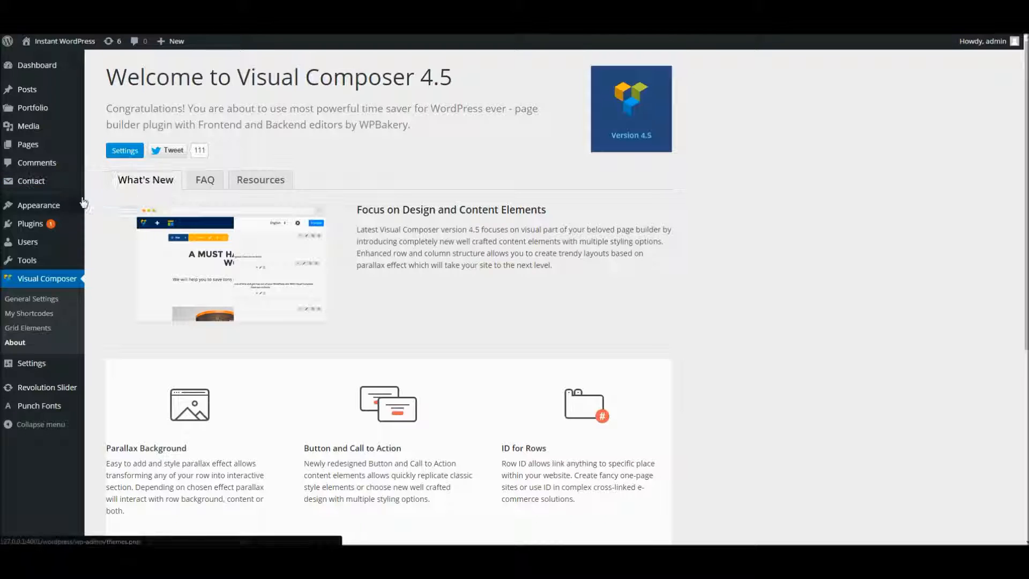
- Import the Lumos demo data through the theme customizer, accept the backup prompt, and close the customizer
mouse_move(84, 204)
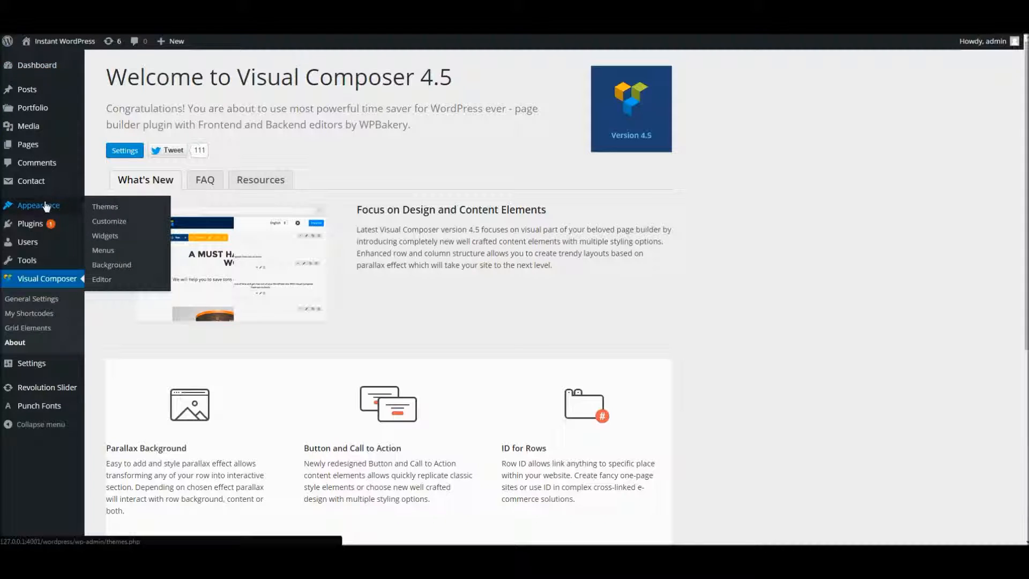
click(110, 221)
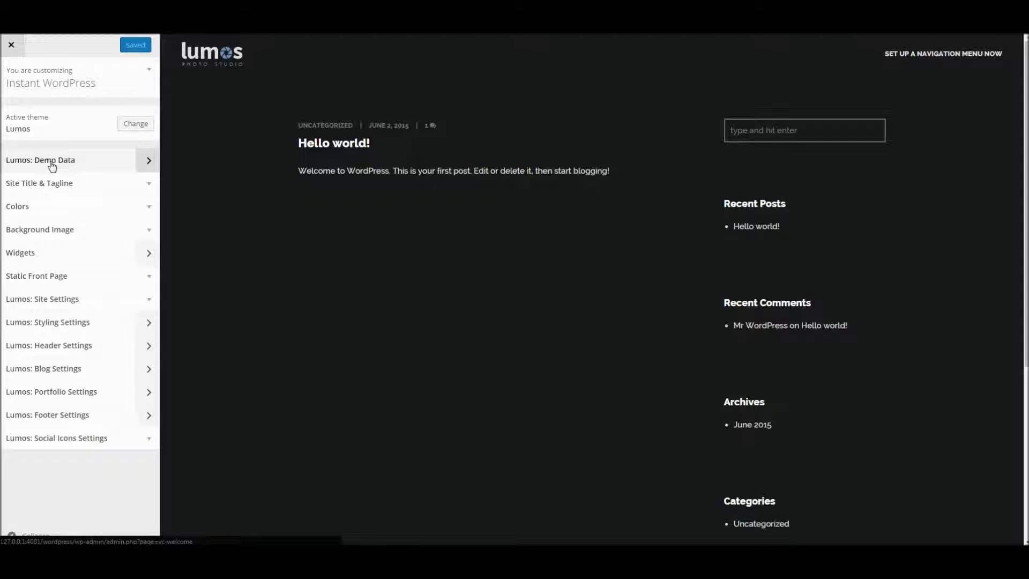
click(147, 160)
click(142, 108)
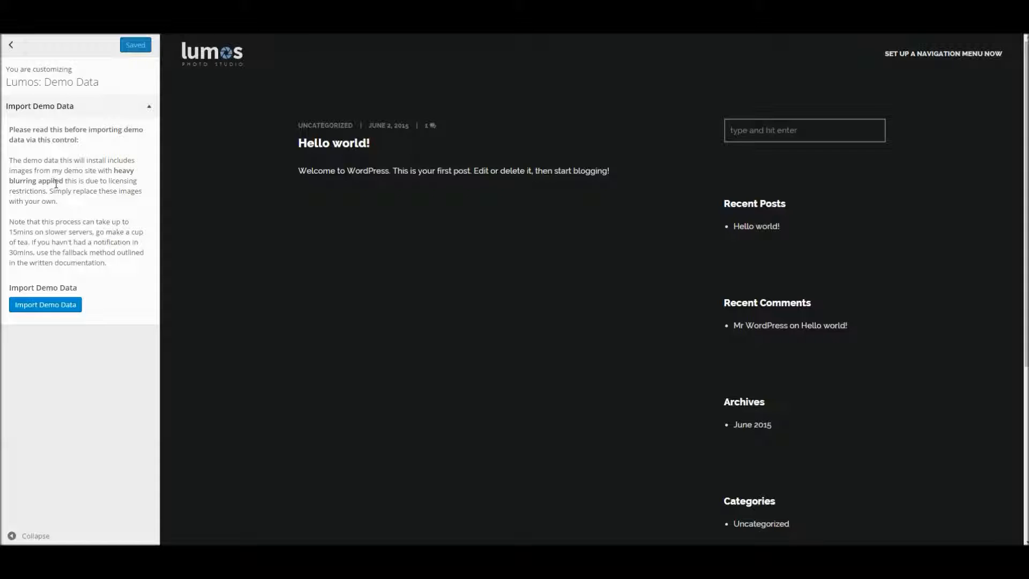
drag(15, 223, 54, 233)
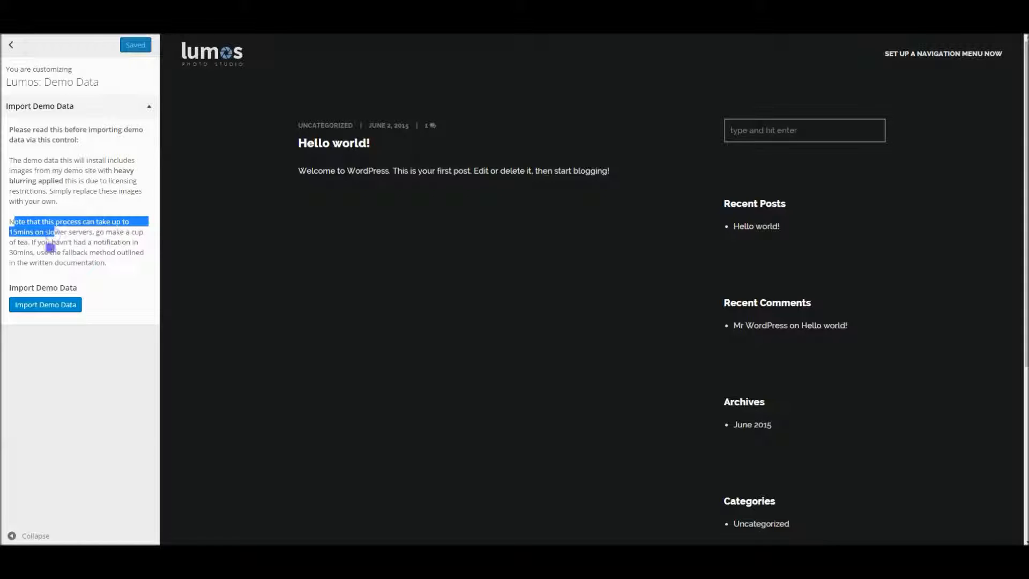
click(51, 247)
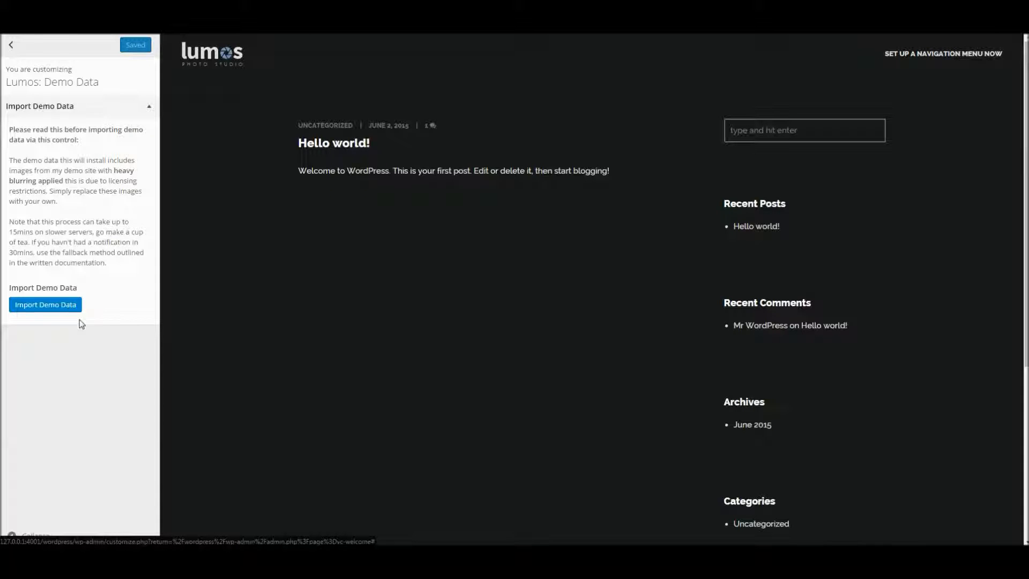
click(41, 306)
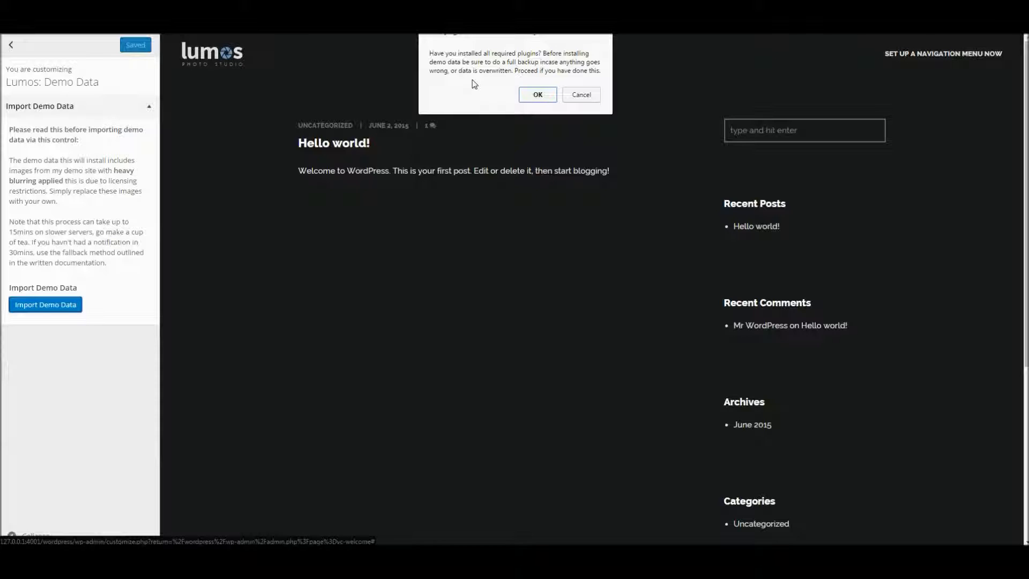
click(542, 96)
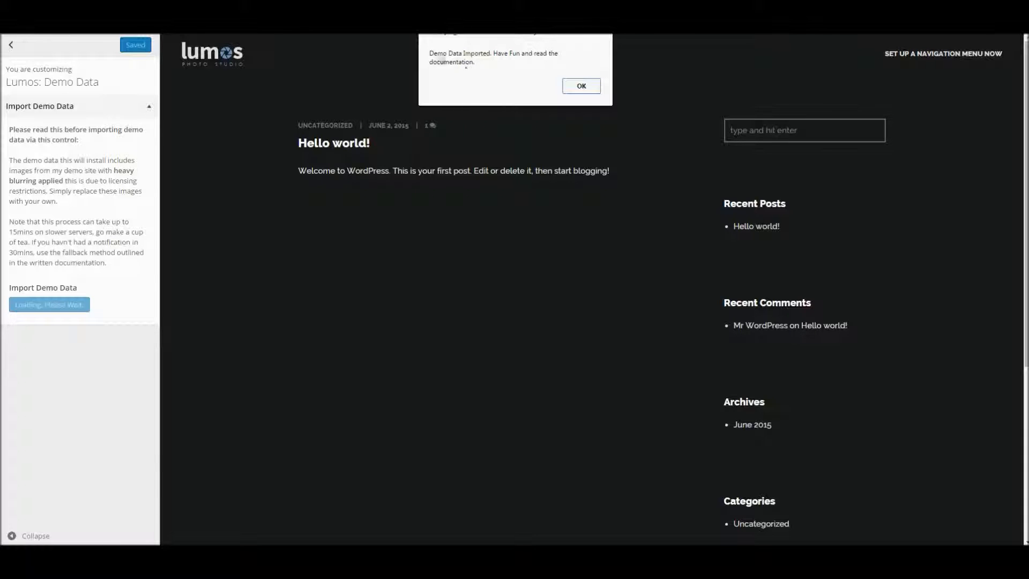
click(581, 85)
click(11, 45)
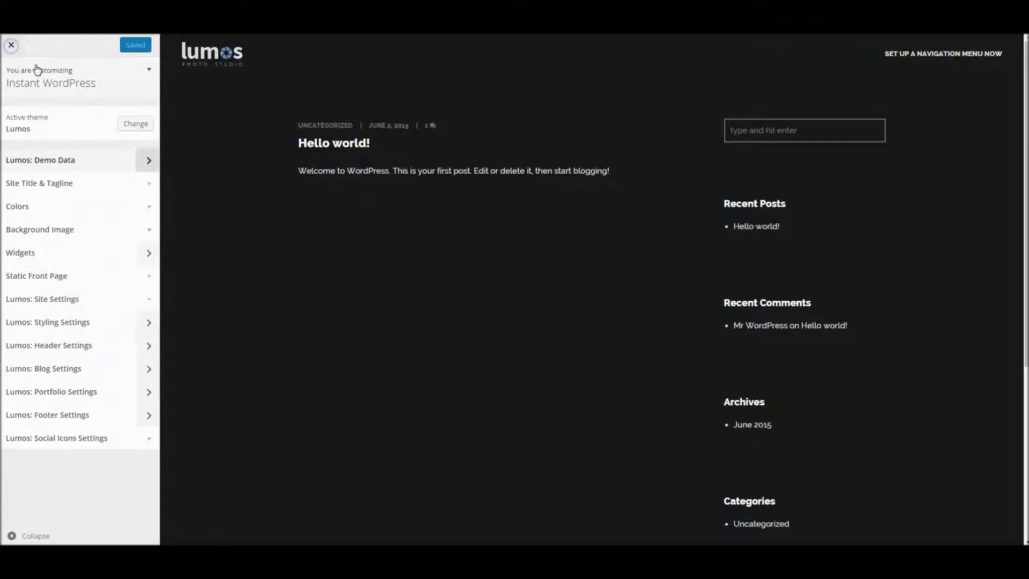
click(12, 45)
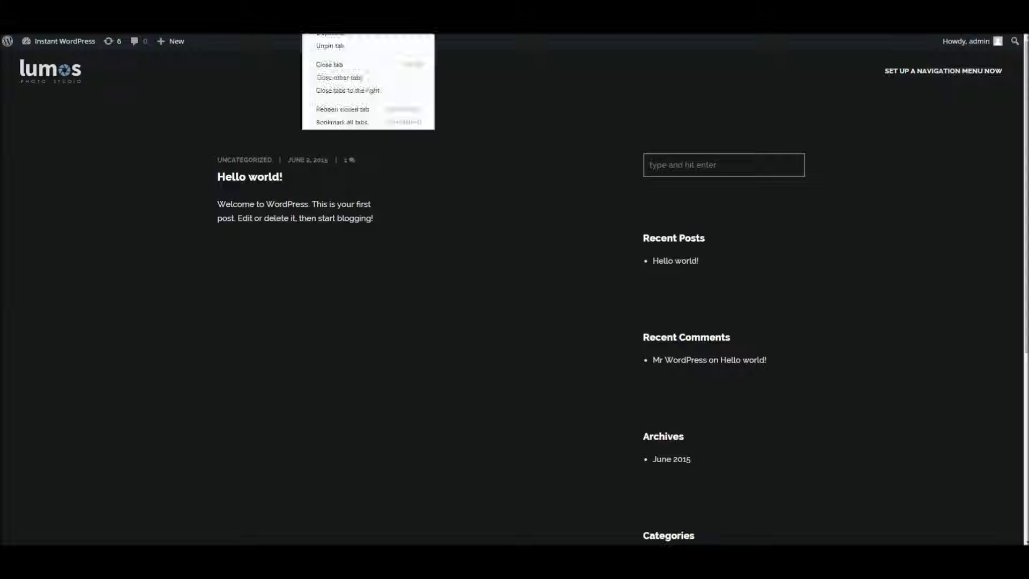
- Reload the site's front page and look through the imported demo posts
click(291, 129)
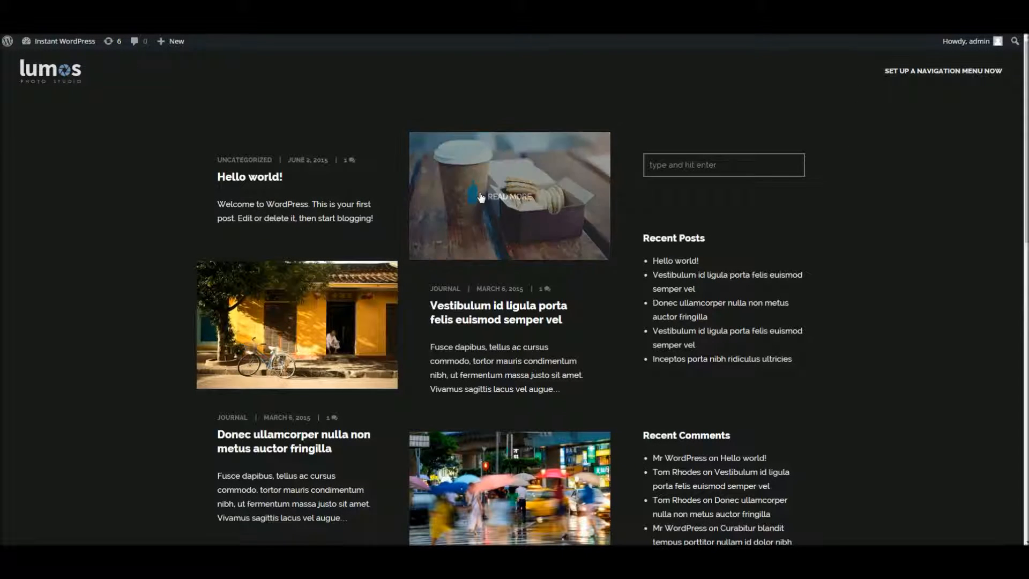
scroll(467, 218, down, 10)
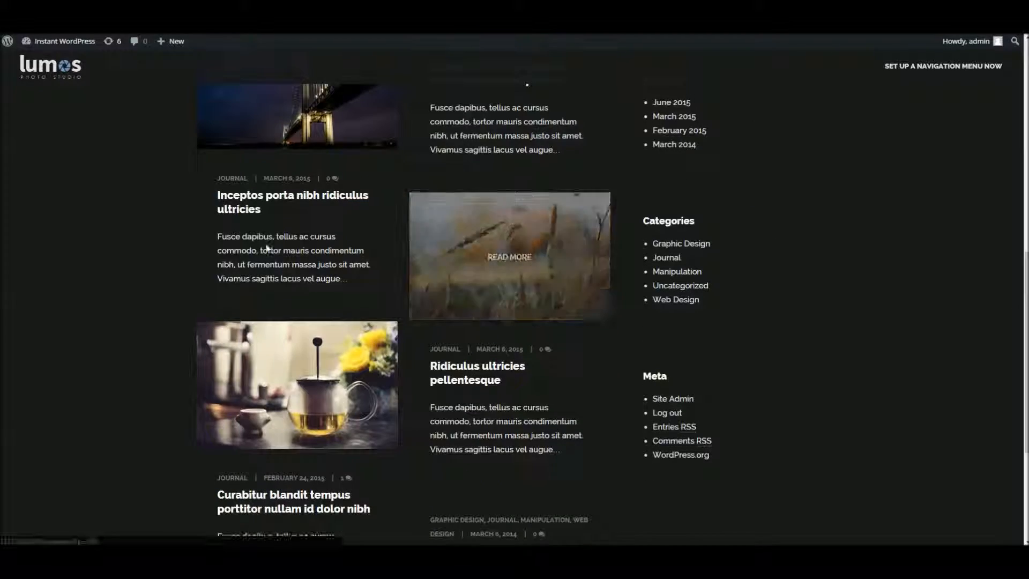
scroll(509, 266, up, 10)
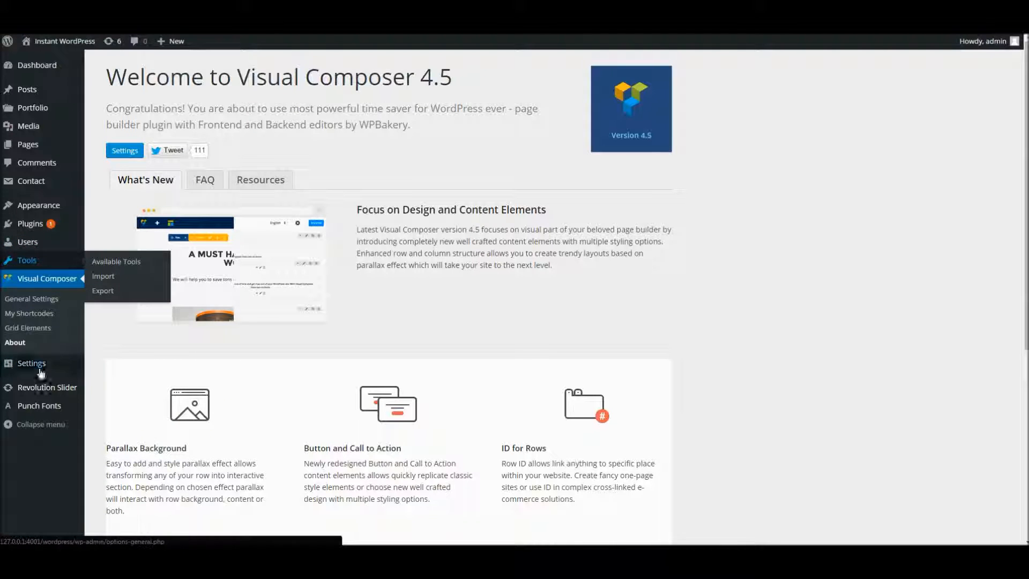
- In the reading settings, use a static front page with Homepages - Home 1 as front page and Blog as posts page, and save
mouse_move(41, 362)
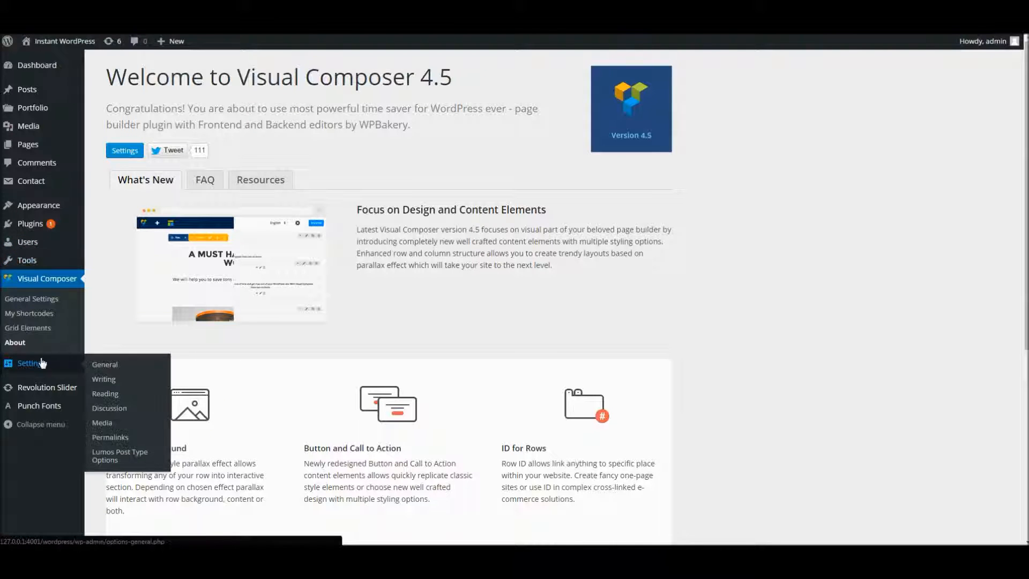
click(103, 395)
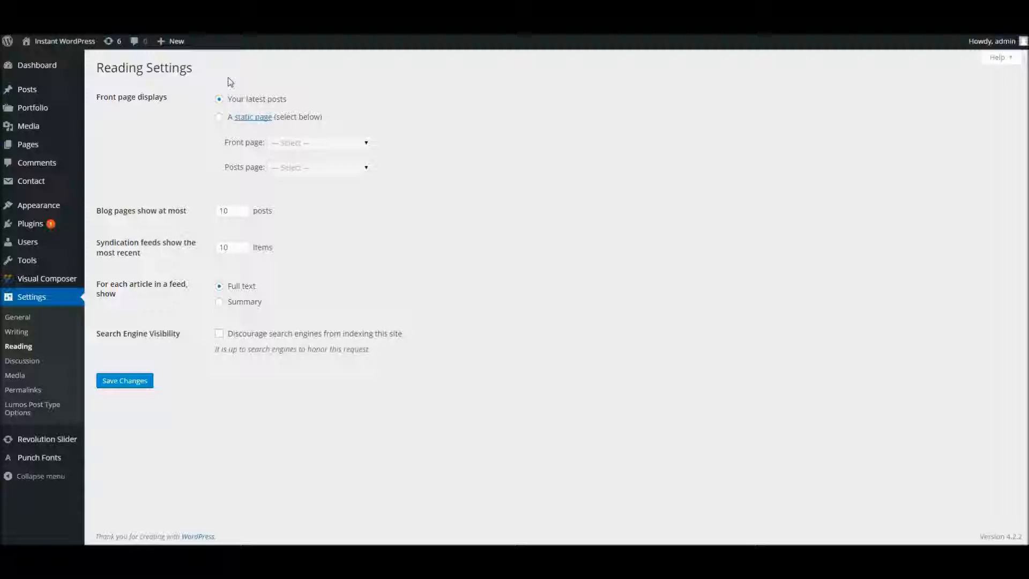
click(219, 117)
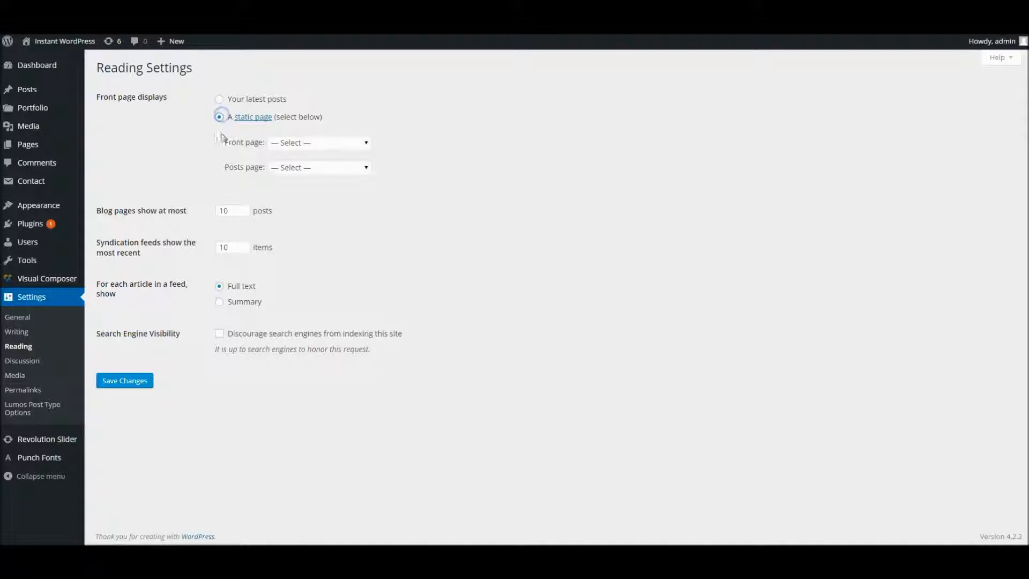
click(298, 144)
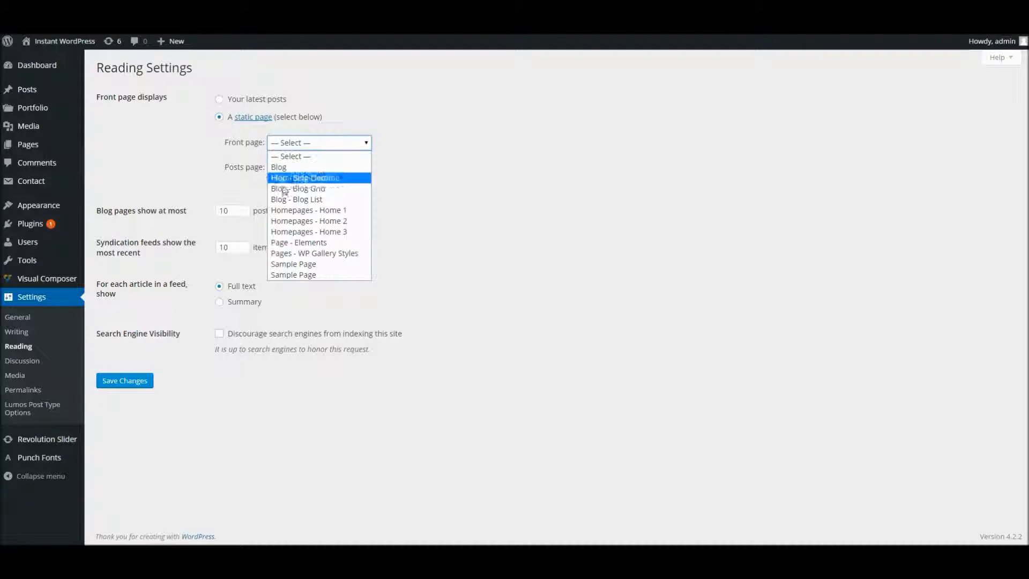
click(295, 212)
click(285, 168)
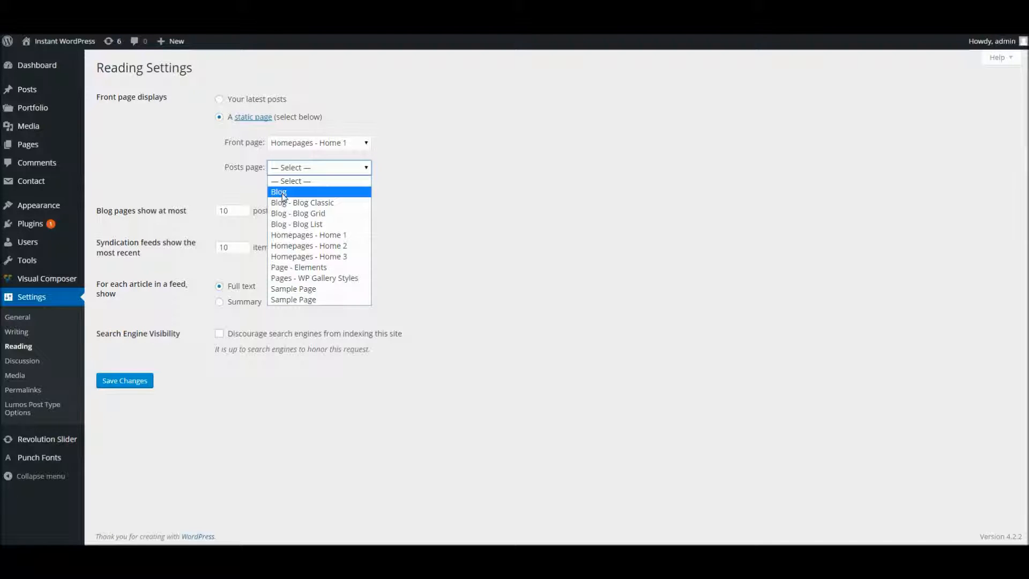
click(284, 194)
click(129, 381)
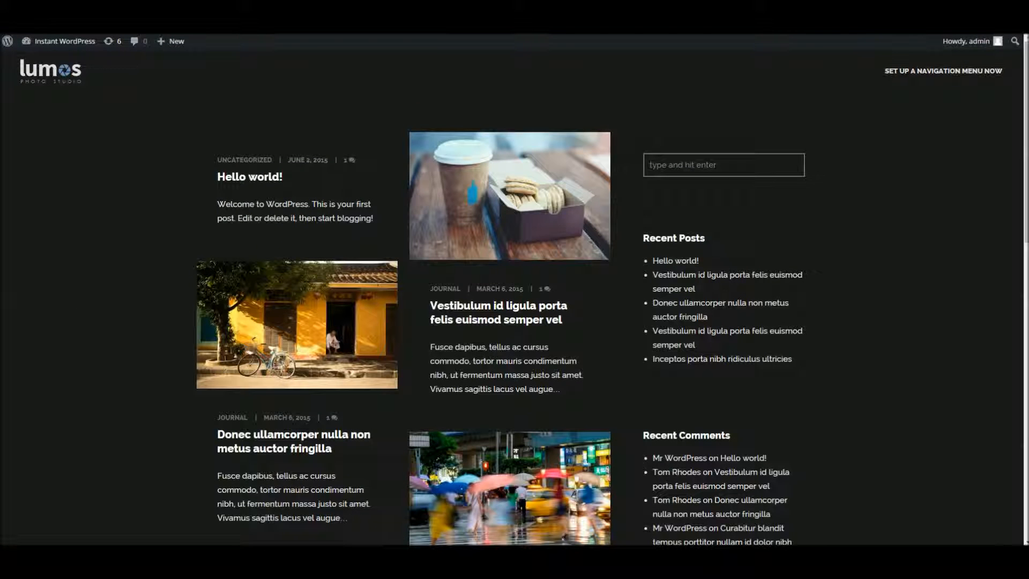
- Reload the site's front page and look through its portfolio, about, services and contact sections
right_click(301, 2)
click(338, 16)
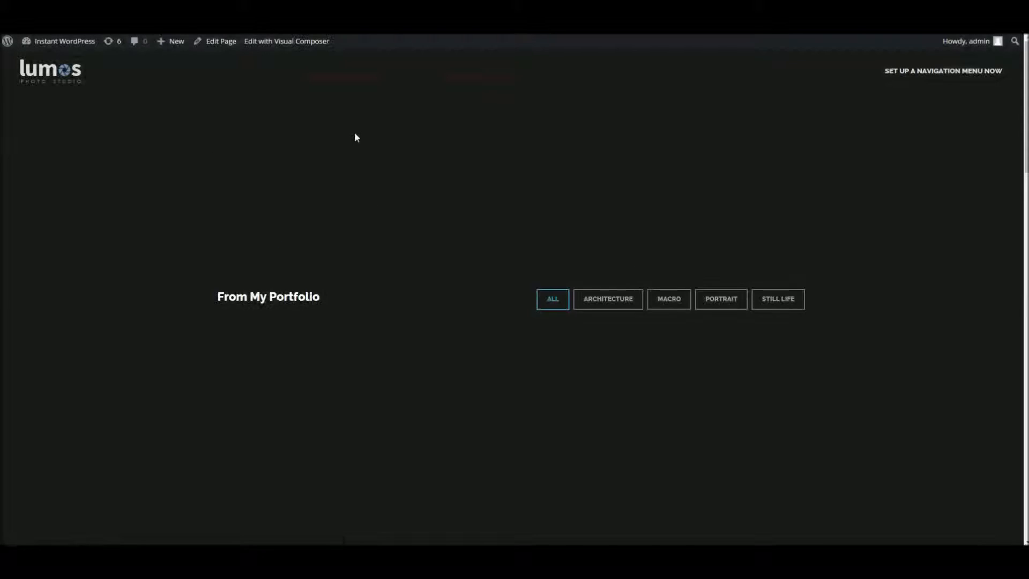
scroll(468, 207, down, 12)
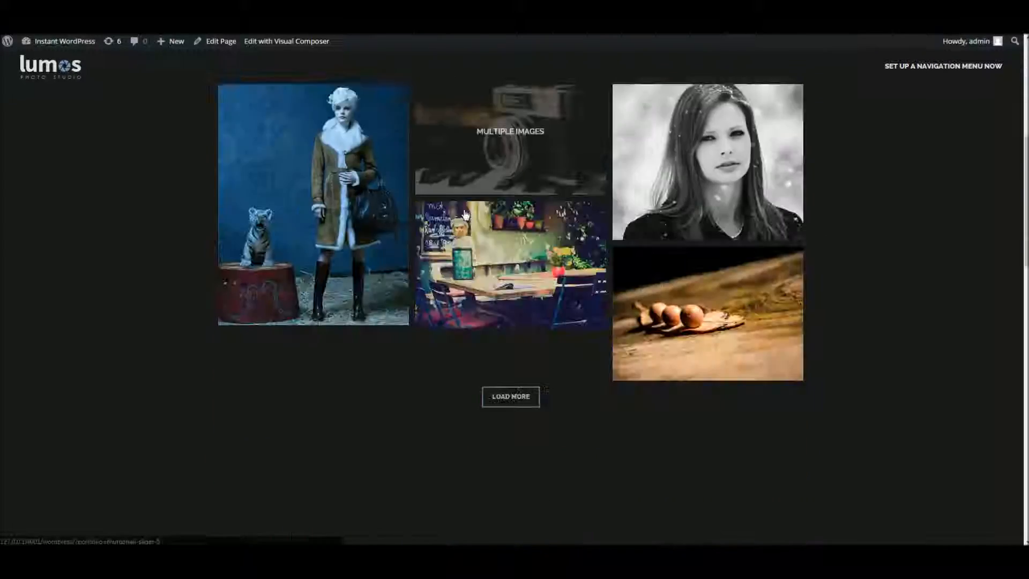
scroll(464, 216, down, 14)
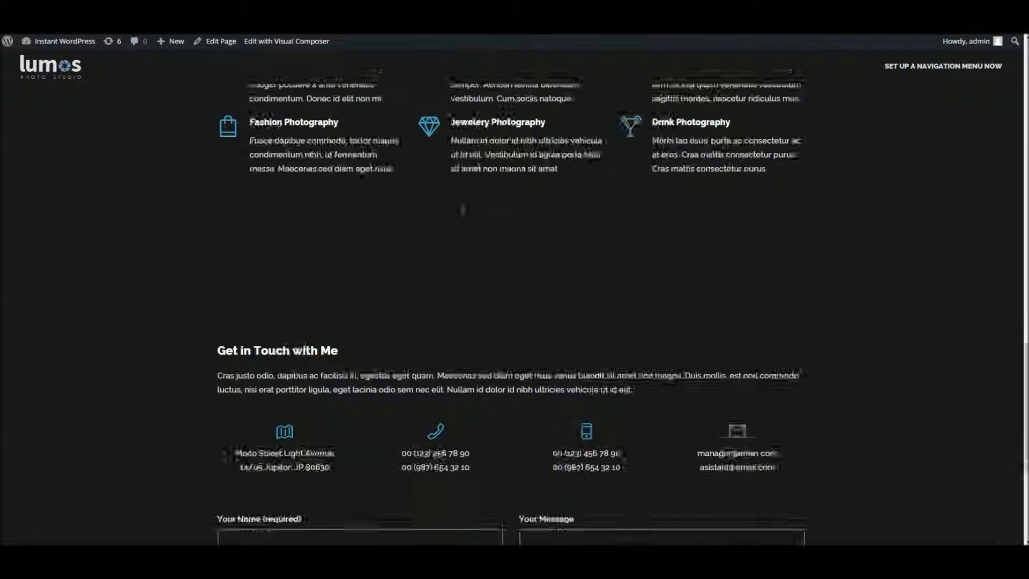
scroll(463, 216, up, 13)
scroll(463, 216, up, 10)
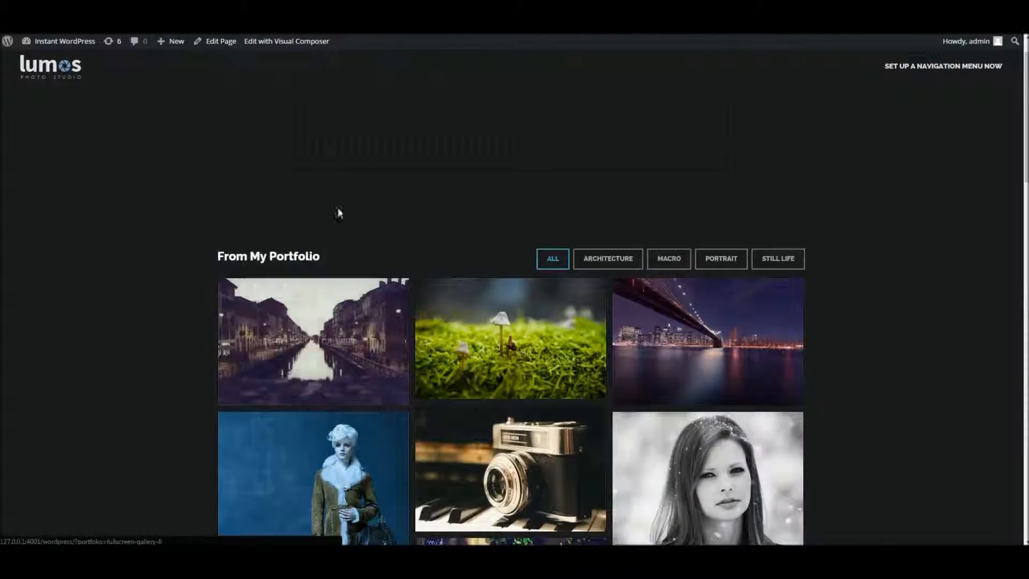
scroll(455, 216, down, 2)
scroll(335, 212, down, 10)
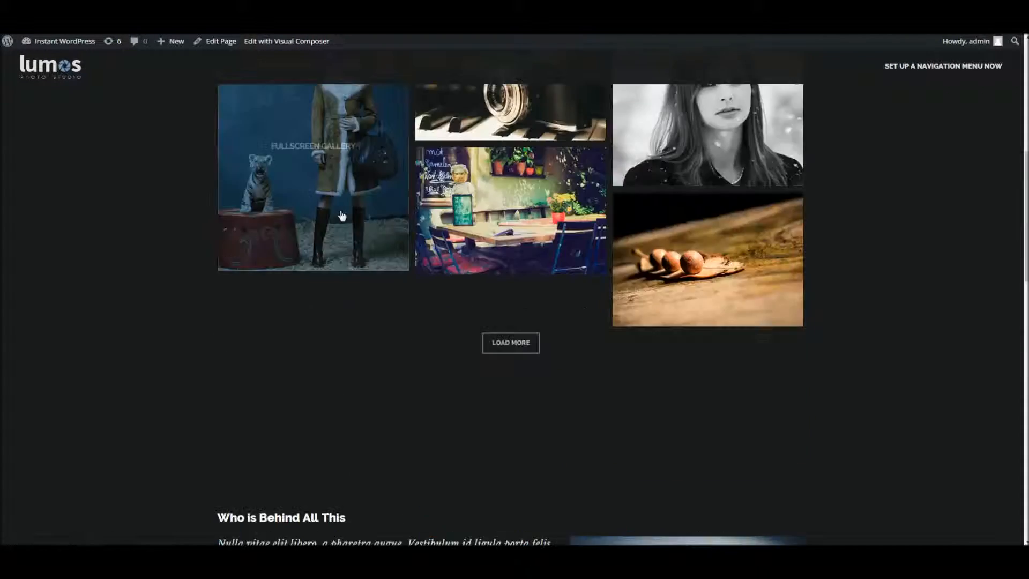
scroll(340, 214, up, 12)
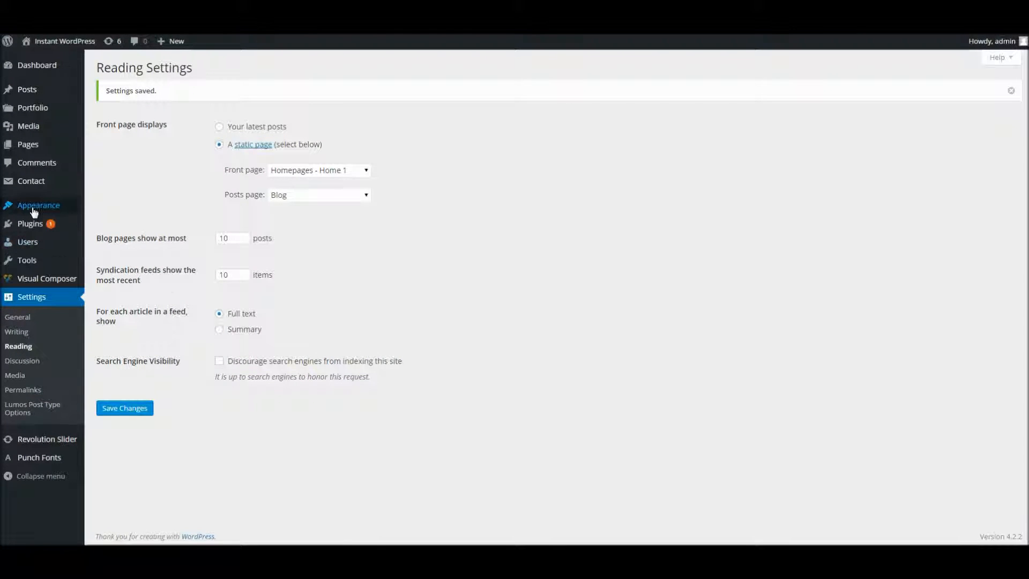
- Assign the Standard Navigation menu to the Standard Navigation theme location, save the change, and reload the site's front page
mouse_move(35, 212)
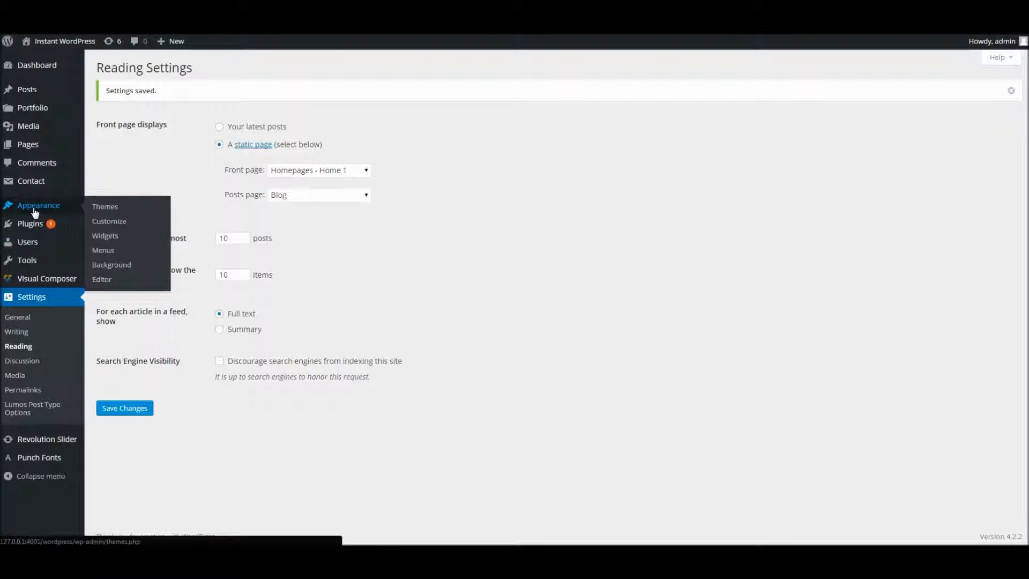
click(110, 251)
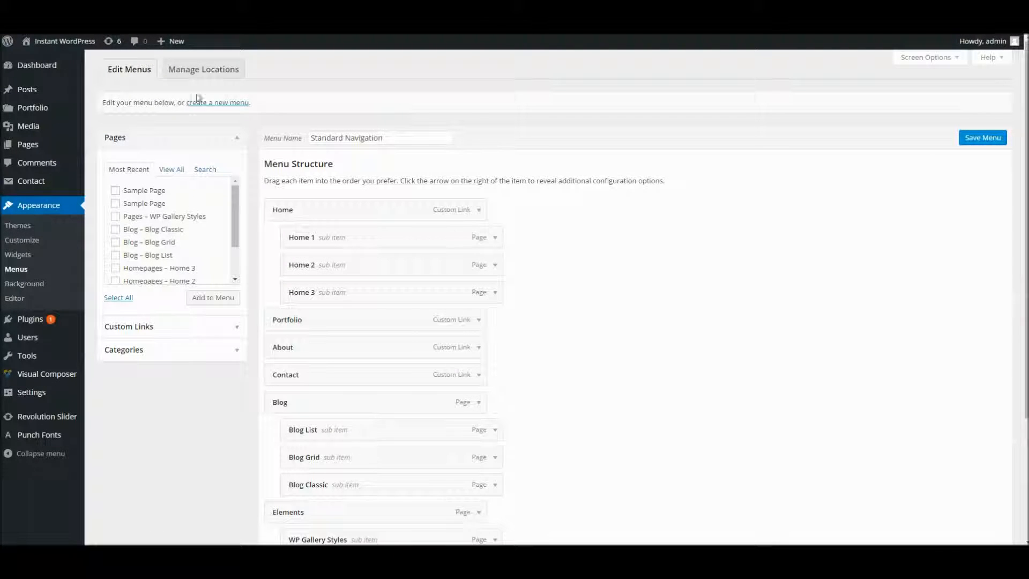
scroll(467, 263, down, 3)
scroll(359, 349, up, 3)
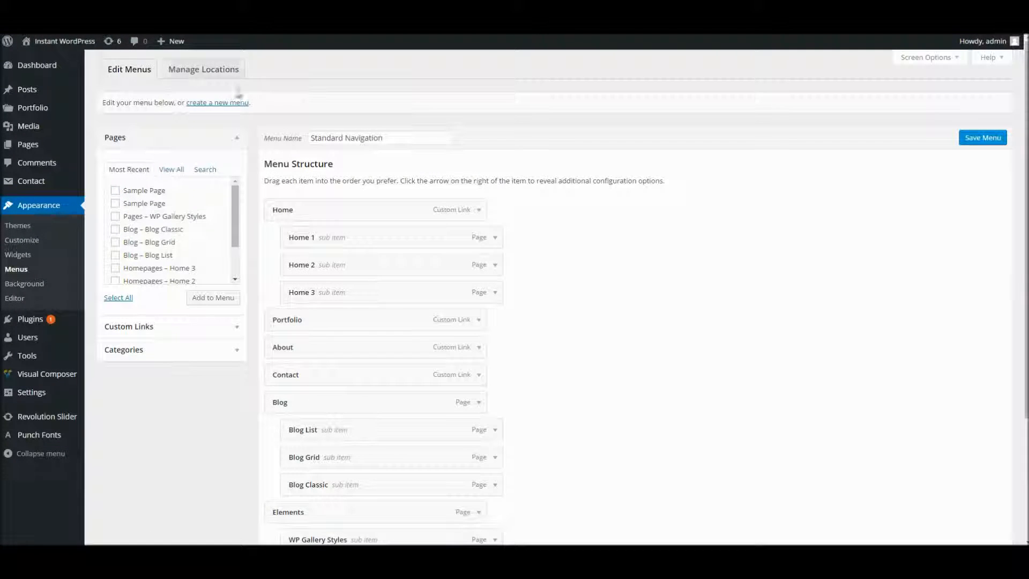
click(218, 69)
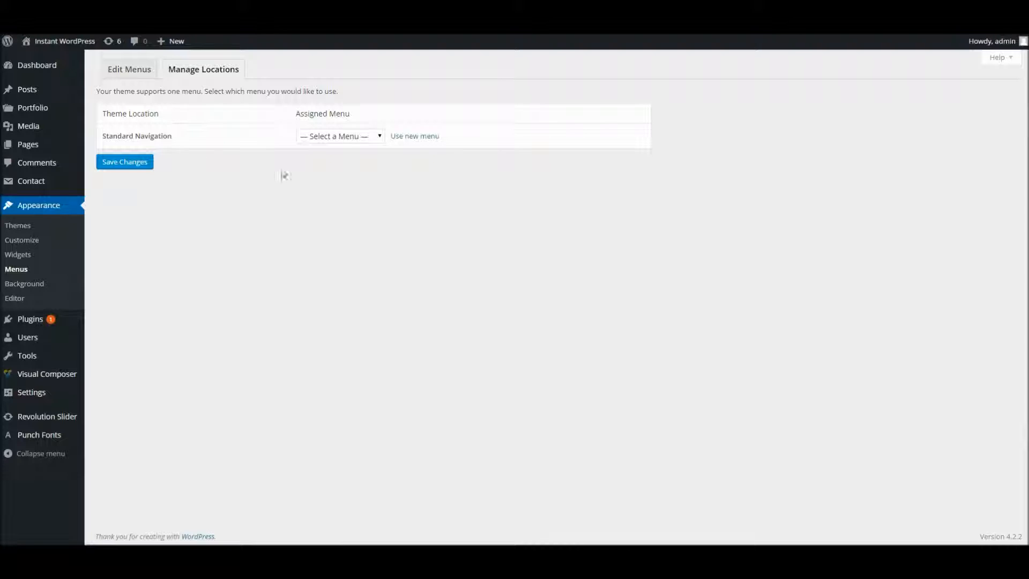
click(339, 136)
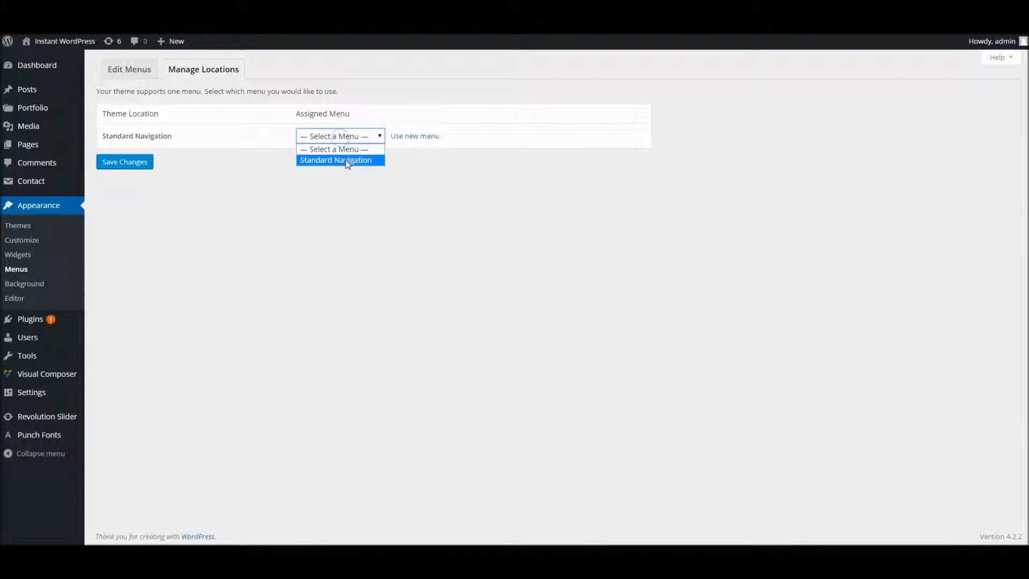
click(348, 160)
click(120, 163)
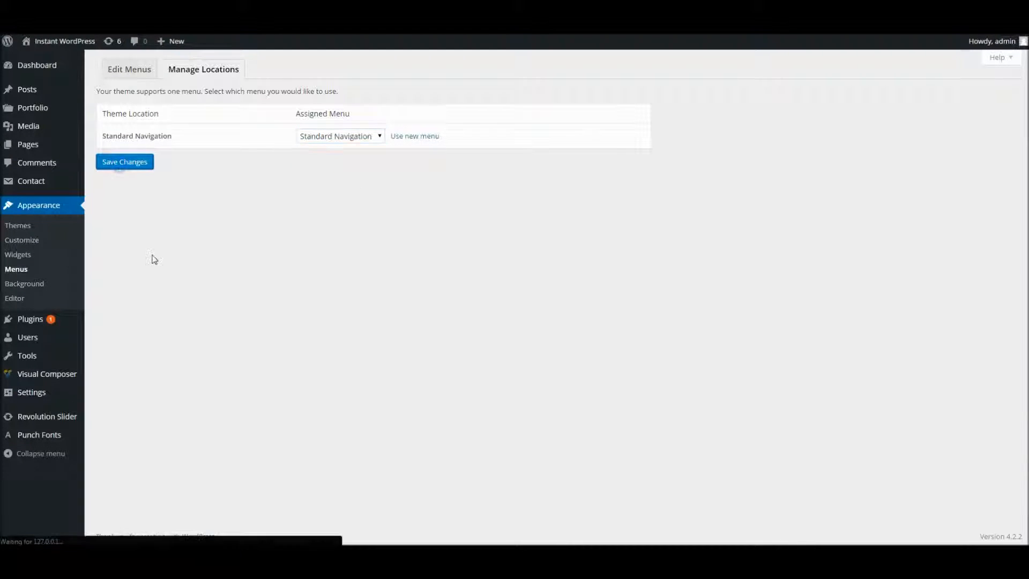
click(327, 21)
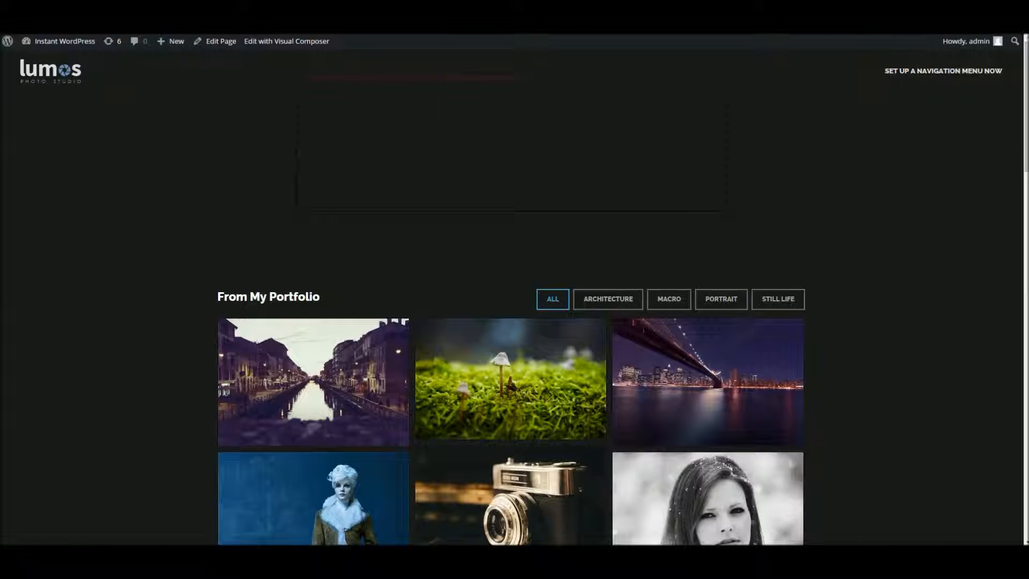
key(F5)
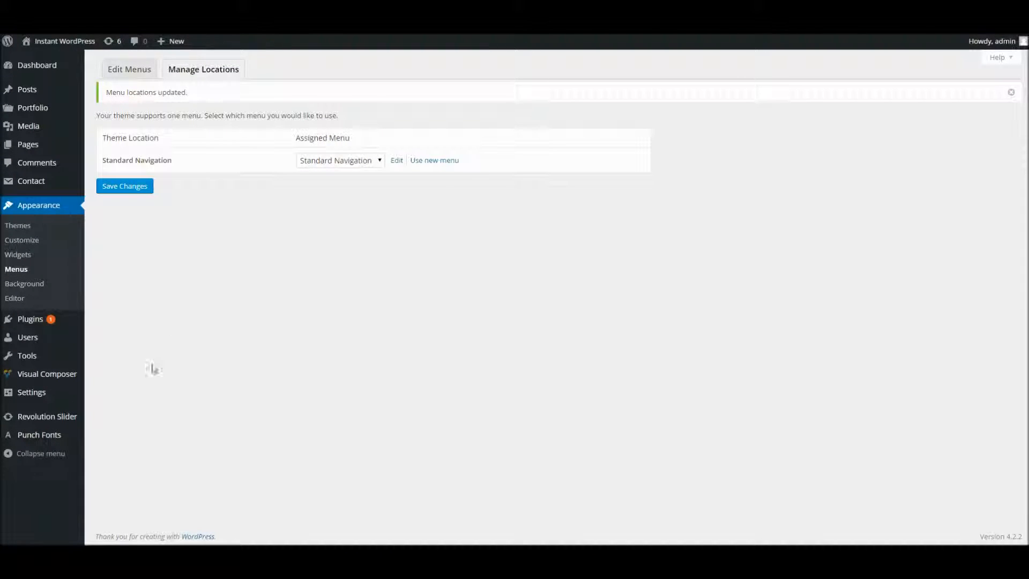
- Import home.zip from the Demo Slider folder inside Demo XML Data into Revolution Slider, overwriting custom animations and static styles
click(50, 417)
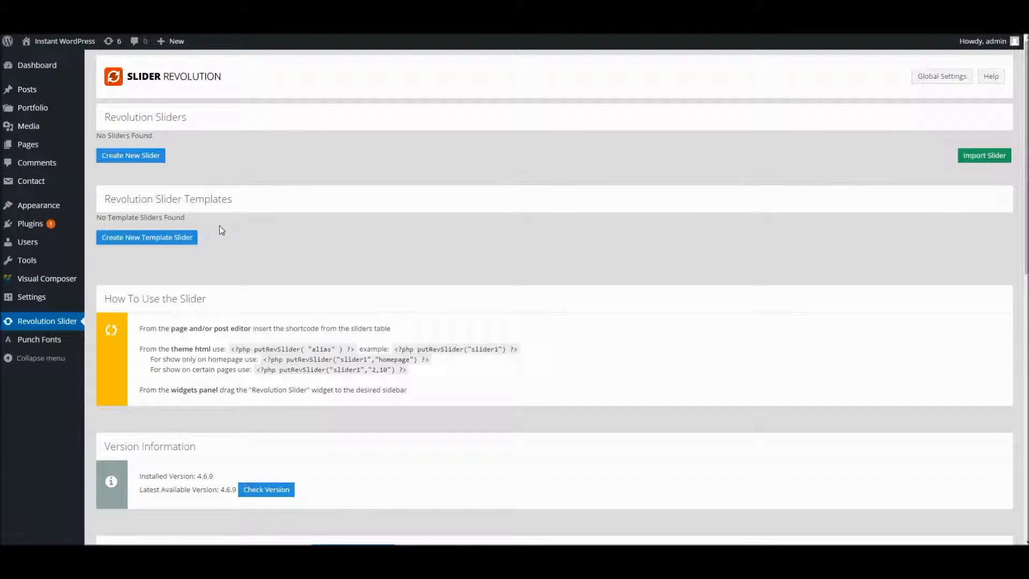
click(969, 157)
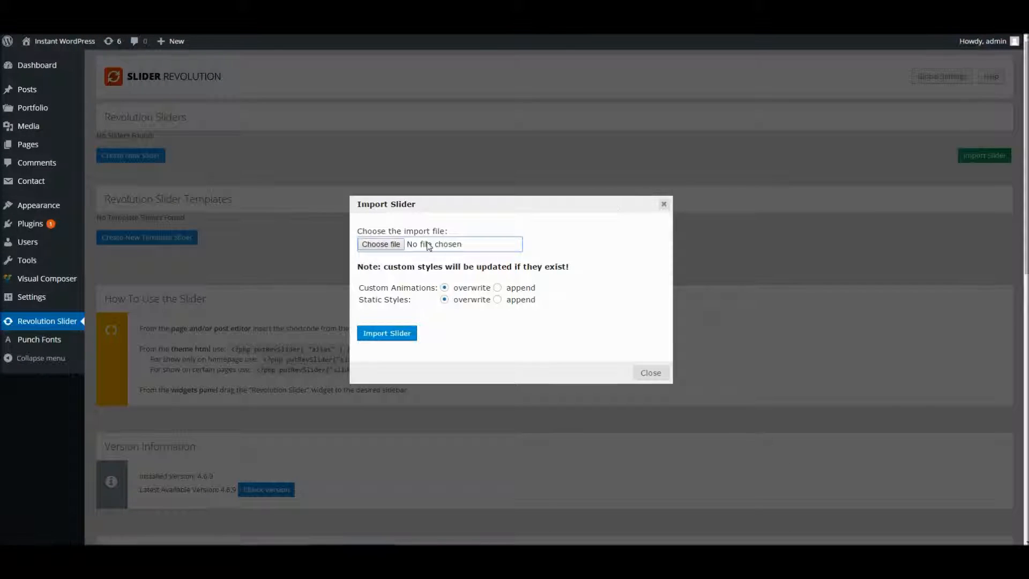
click(391, 245)
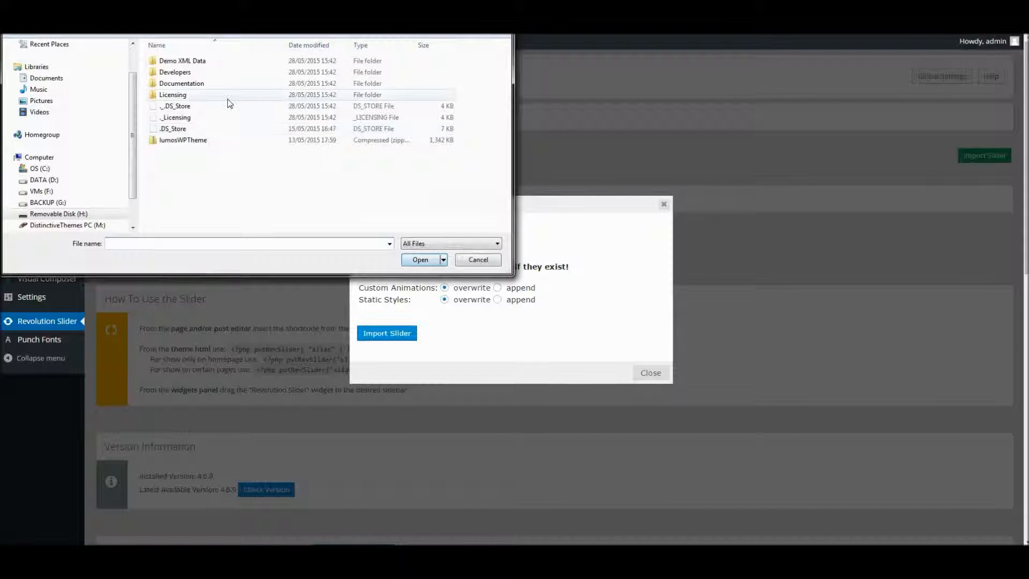
double_click(197, 65)
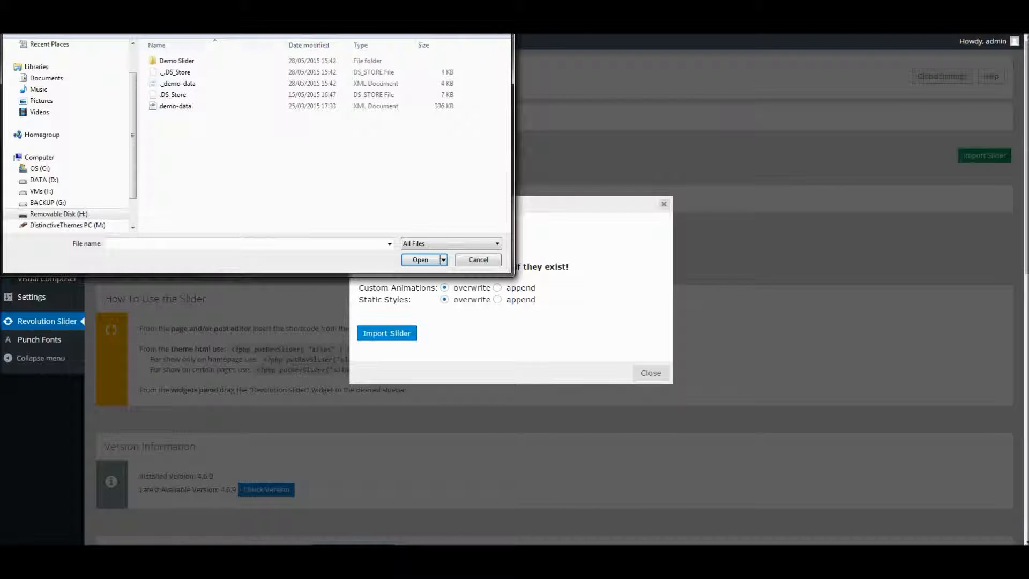
click(182, 62)
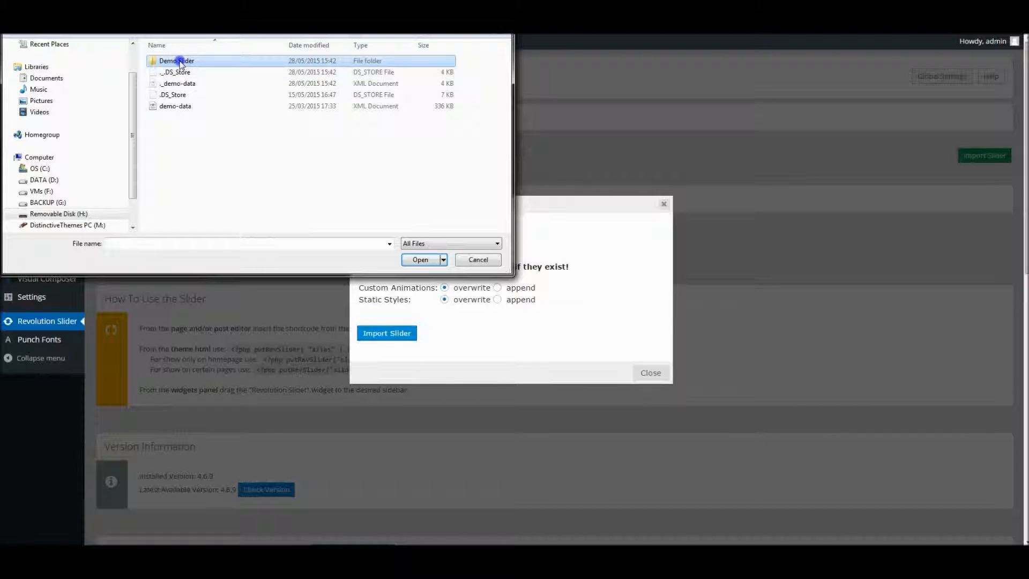
double_click(179, 62)
click(177, 72)
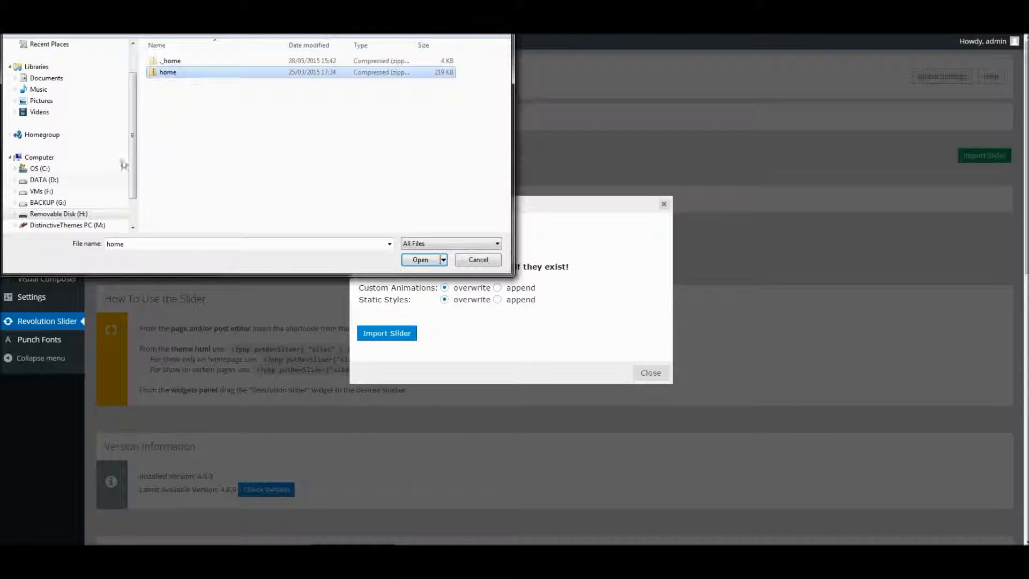
click(420, 259)
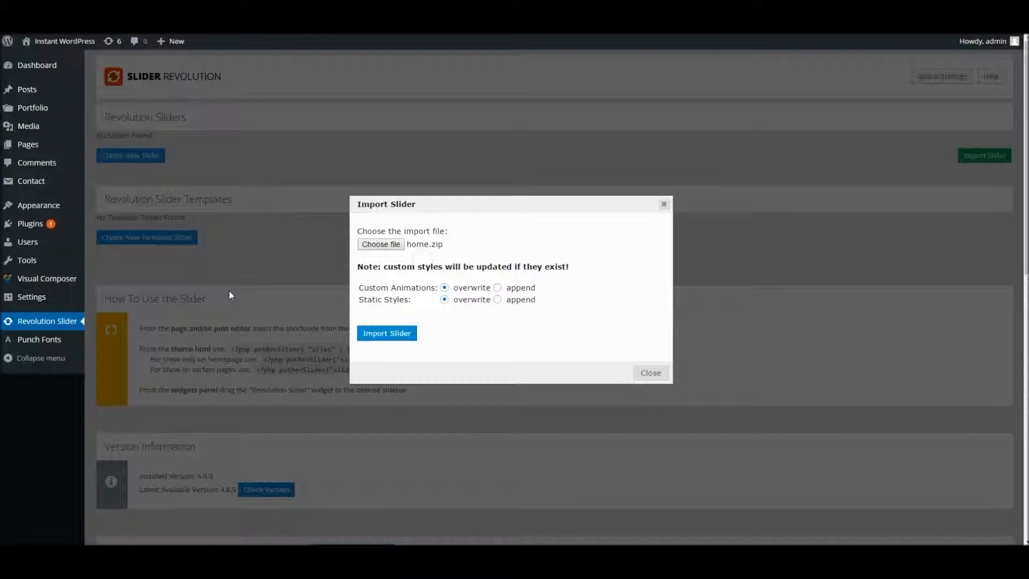
click(413, 338)
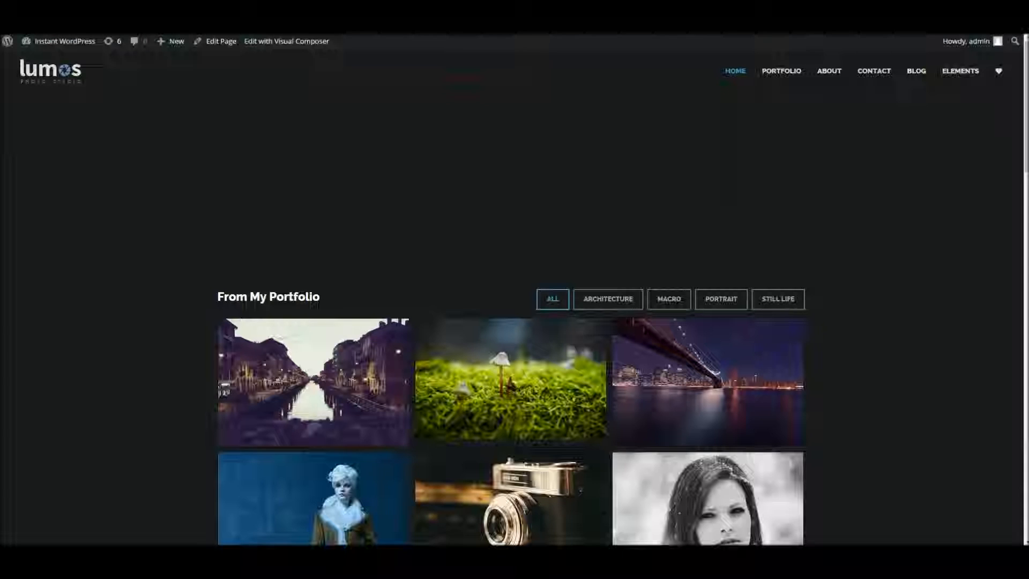
- Reload the site's front page and look through it with the imported slider
click(302, 103)
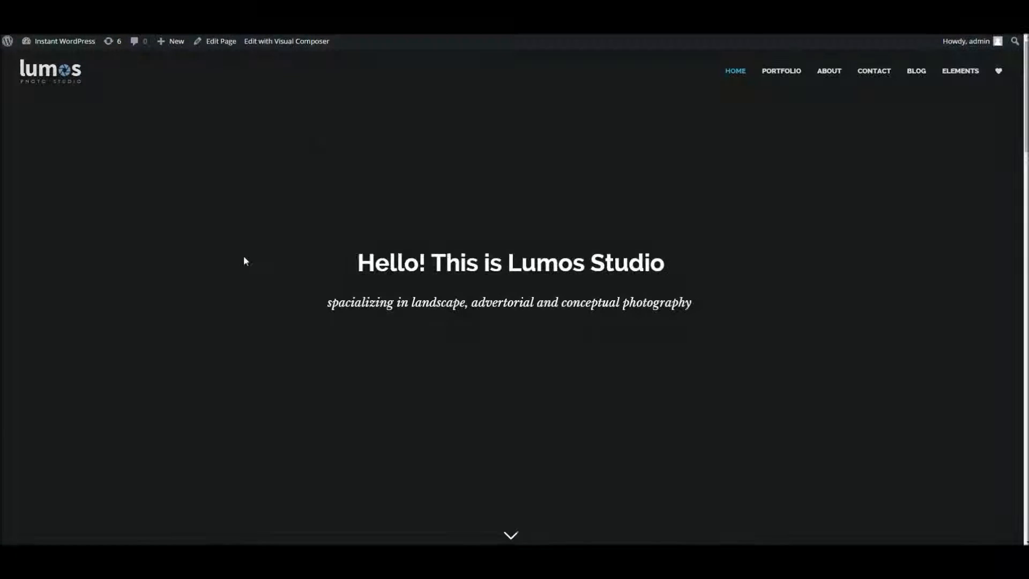
scroll(257, 229, down, 15)
scroll(162, 284, up, 15)
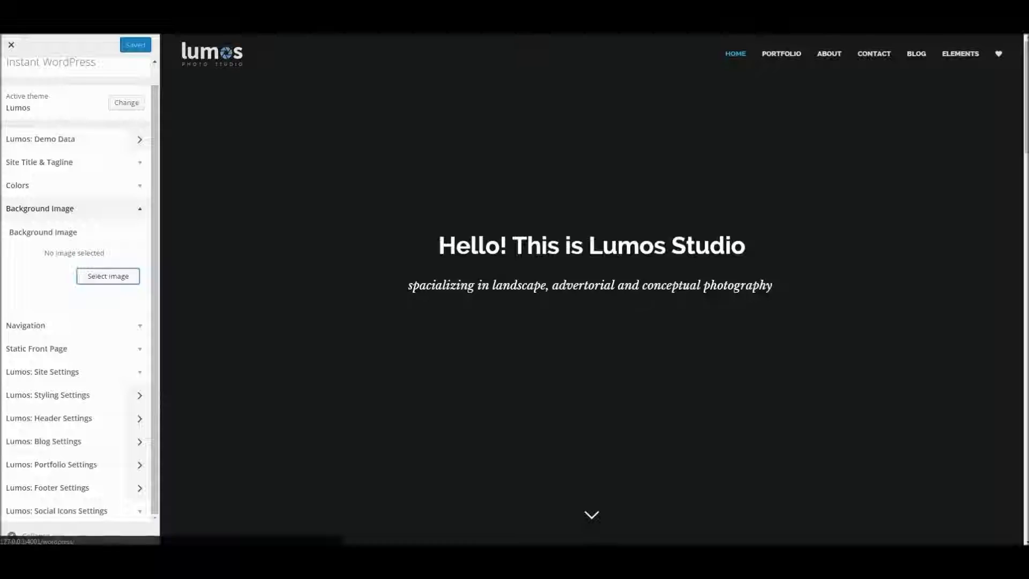
- In the theme customizer, set the night bridge photo pa2-full1.jpg as background image and make its background attachment Fixed
scroll(34, 87, up, 1)
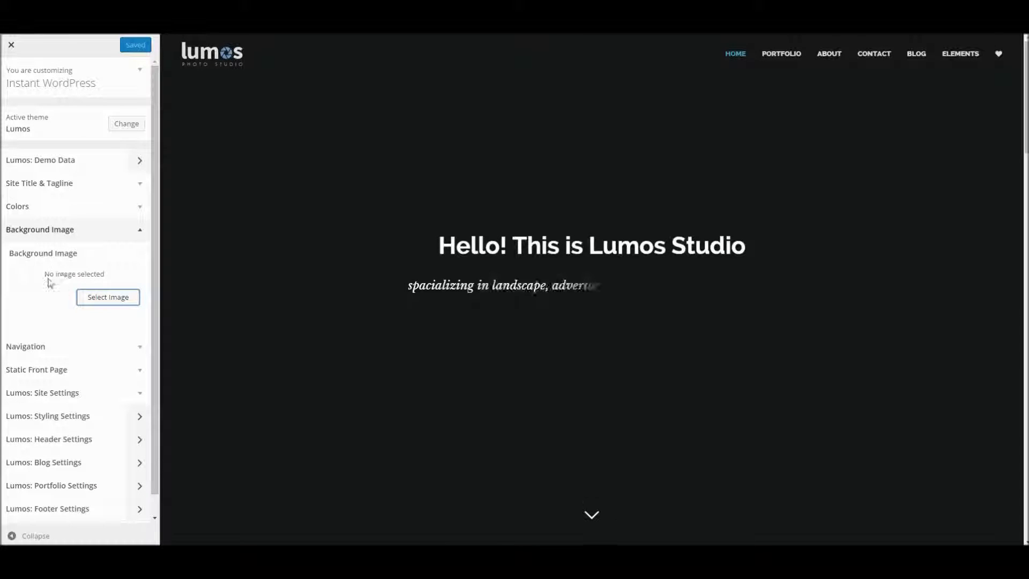
click(103, 297)
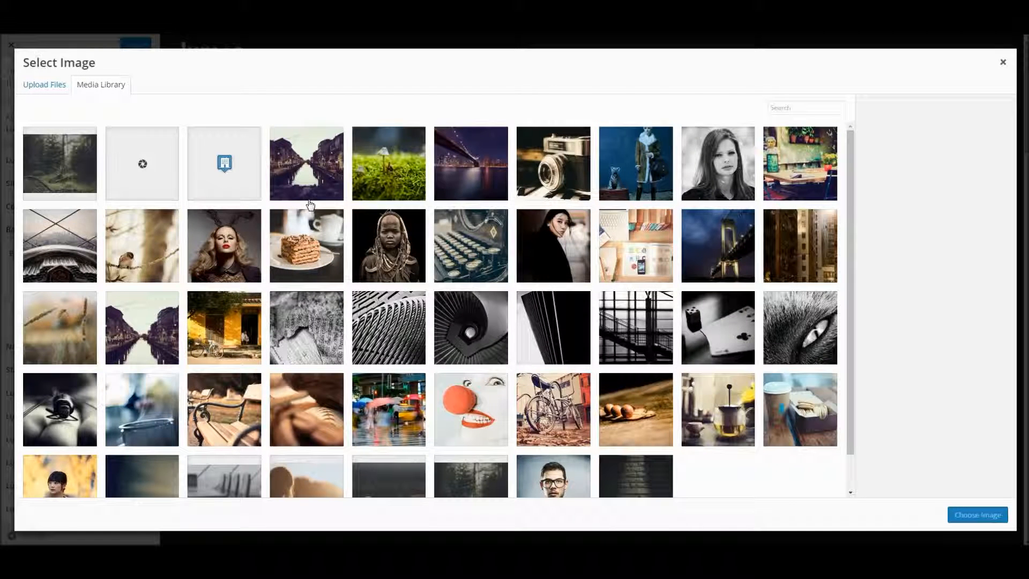
click(468, 165)
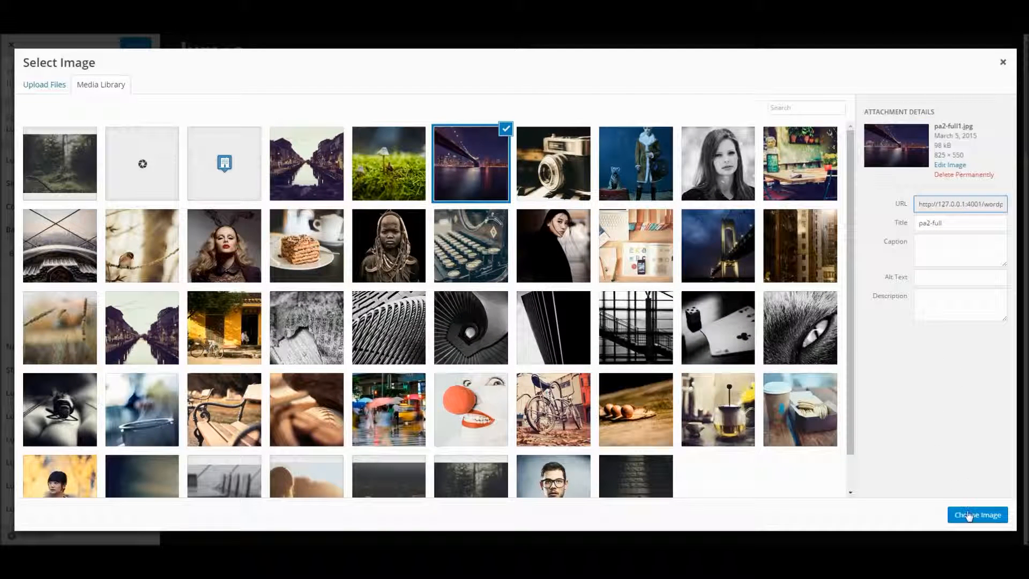
click(970, 513)
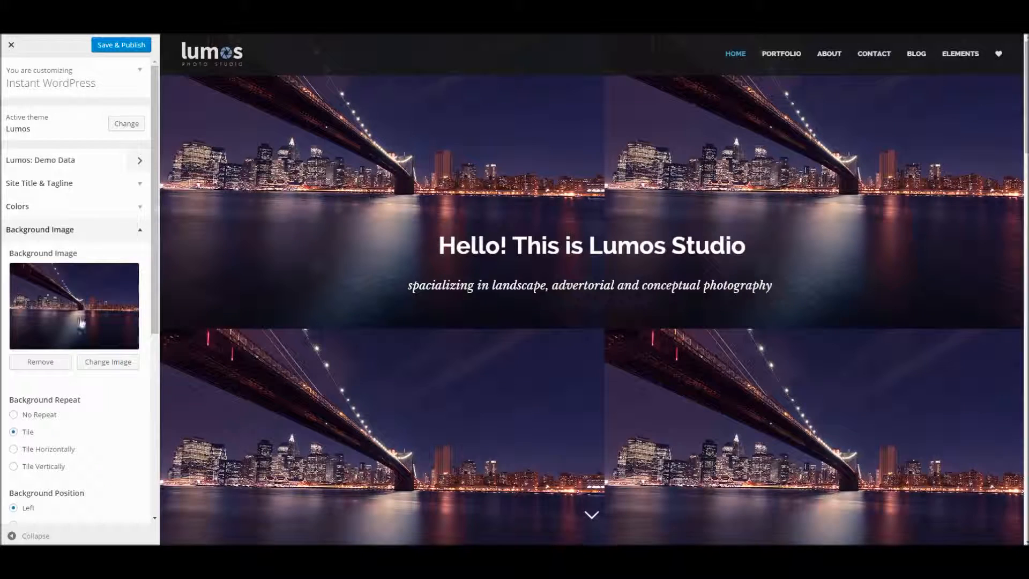
scroll(81, 321, down, 3)
click(14, 439)
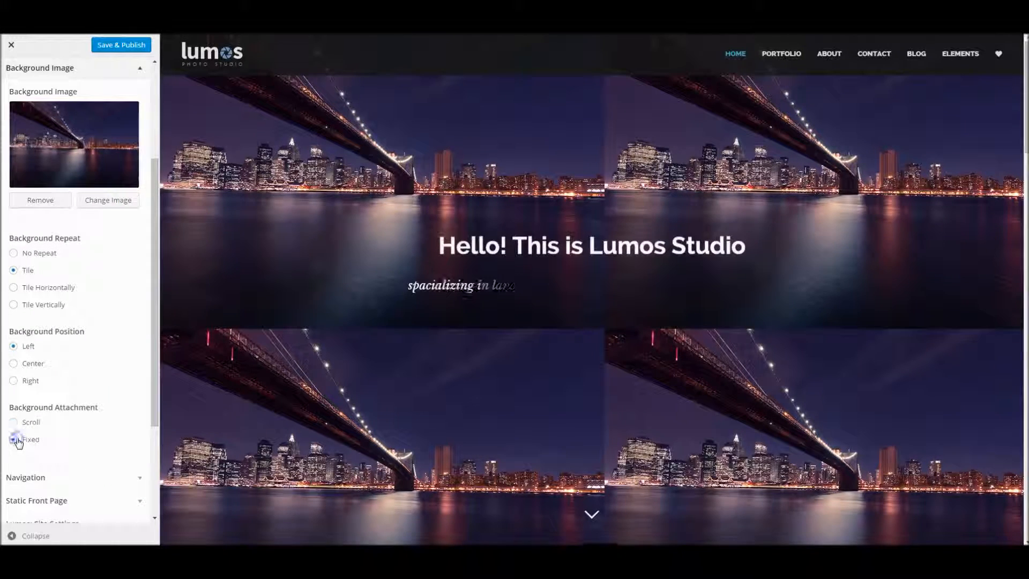
- Set the background position to Center and the background repeat to No Repeat, and publish the customizer changes
click(29, 363)
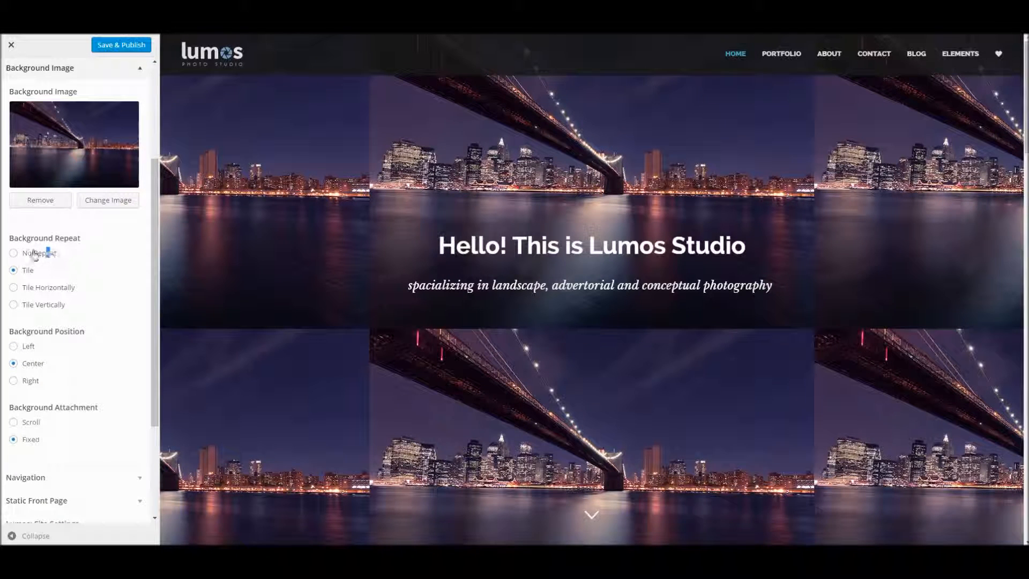
click(13, 252)
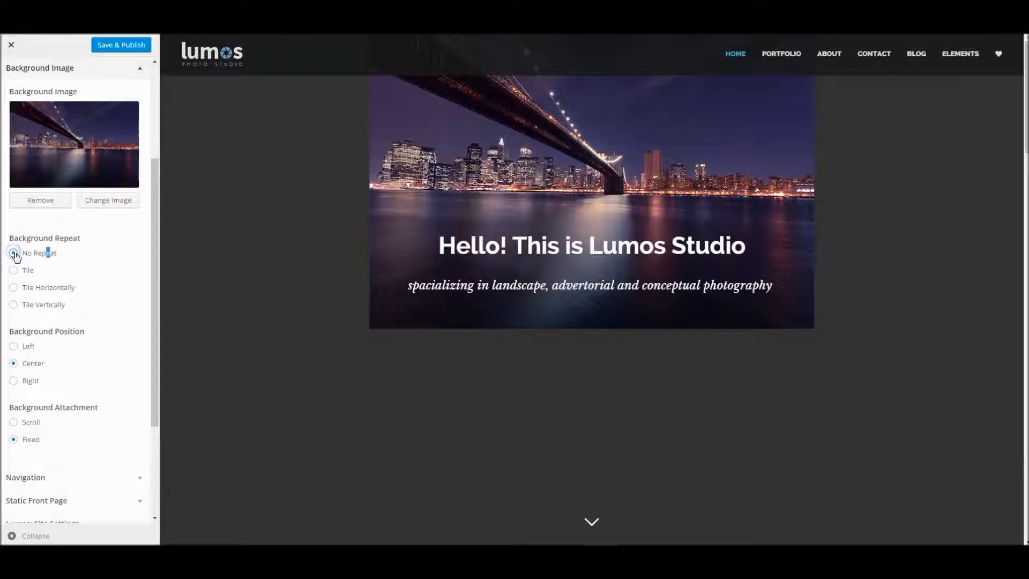
click(123, 51)
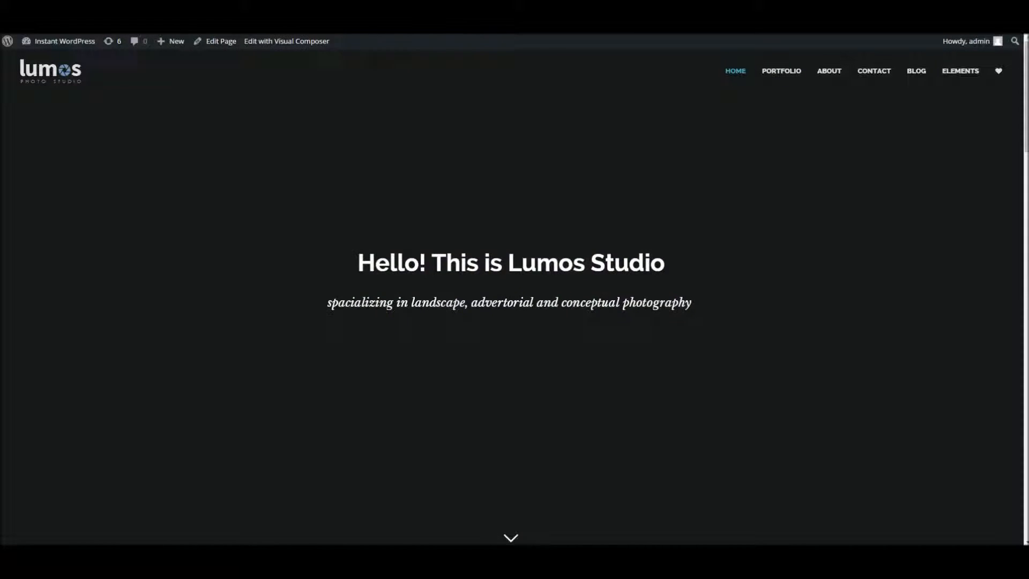
- Reload the site's front page and look through its sections against the new fixed background image
right_click(304, 39)
click(327, 42)
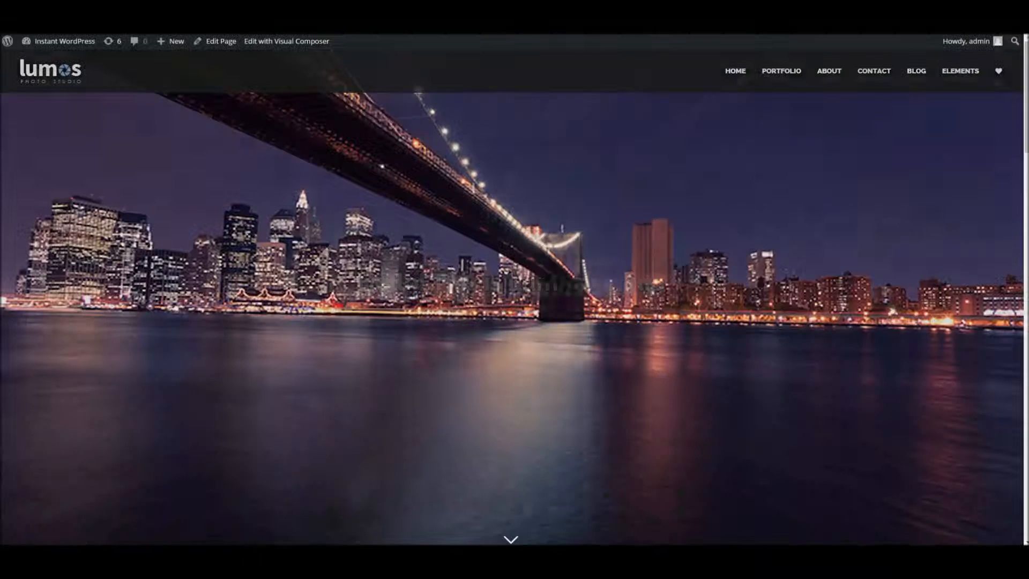
scroll(337, 230, down, 12)
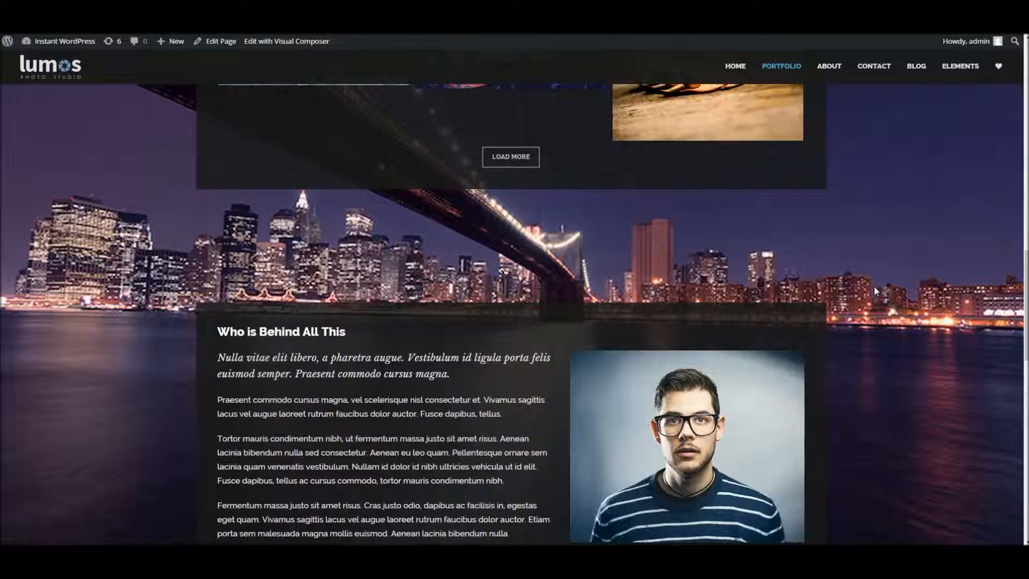
scroll(322, 343, down, 12)
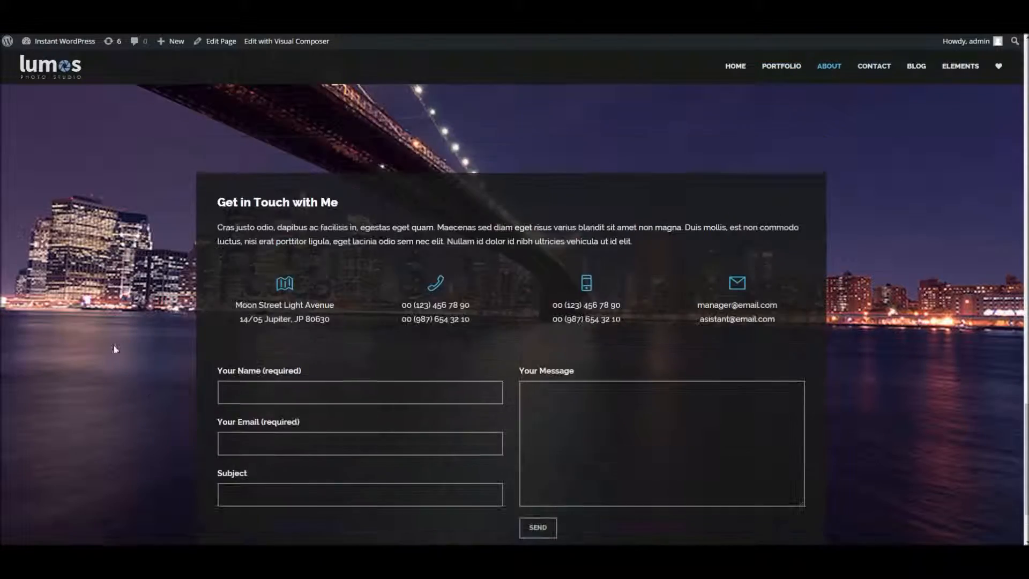
scroll(114, 345, up, 20)
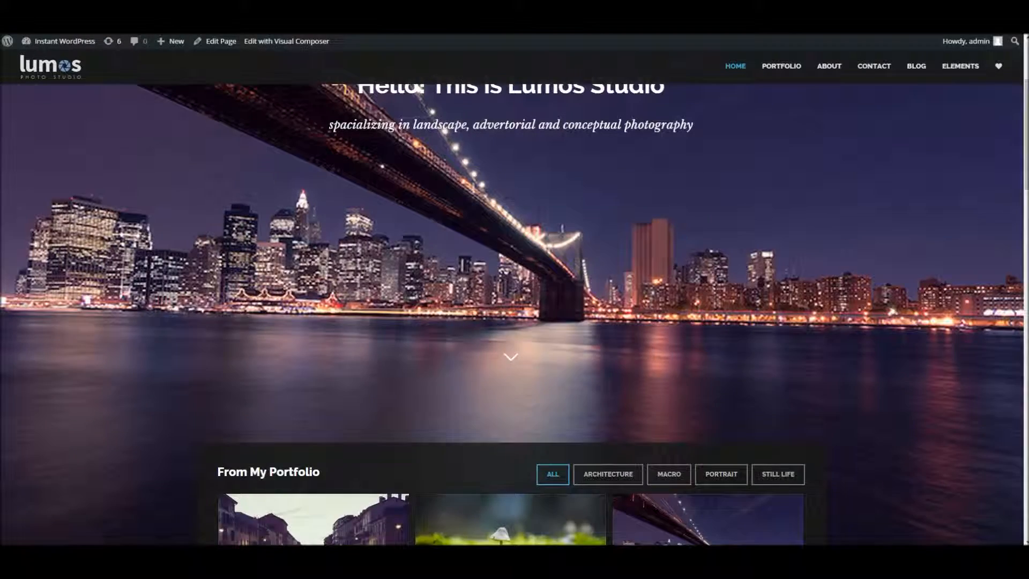
scroll(279, 184, down, 10)
scroll(280, 184, down, 5)
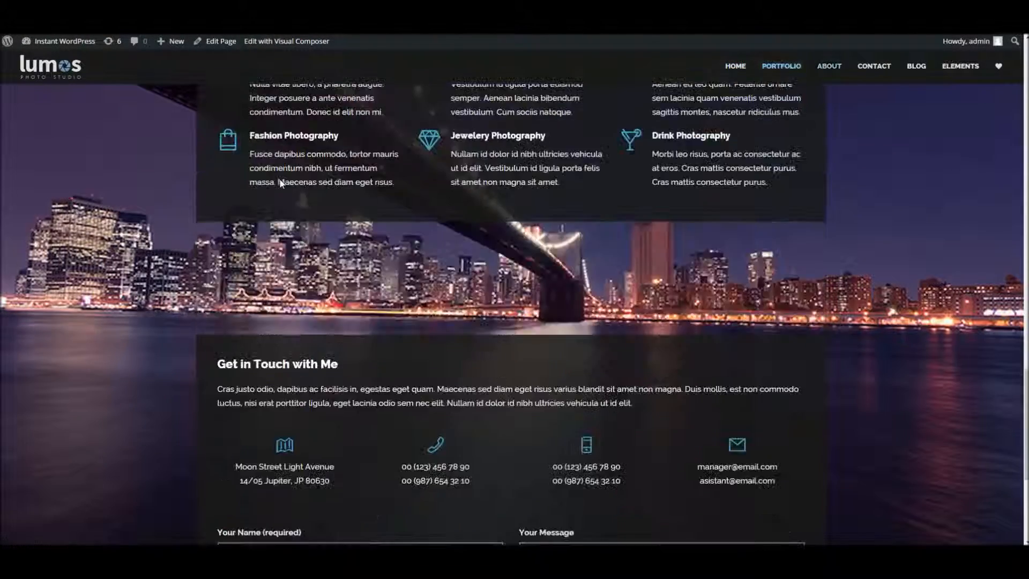
scroll(280, 184, up, 20)
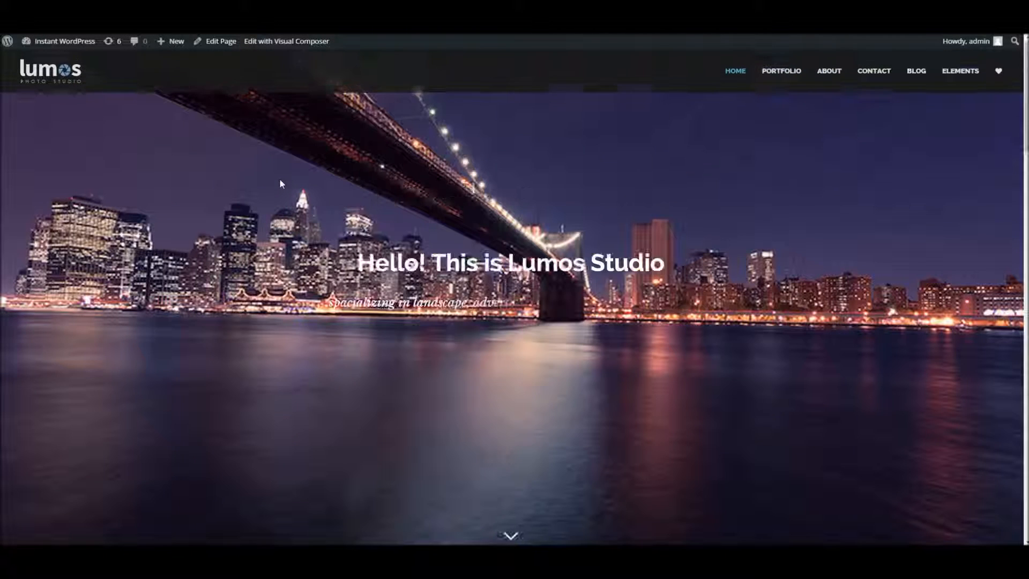